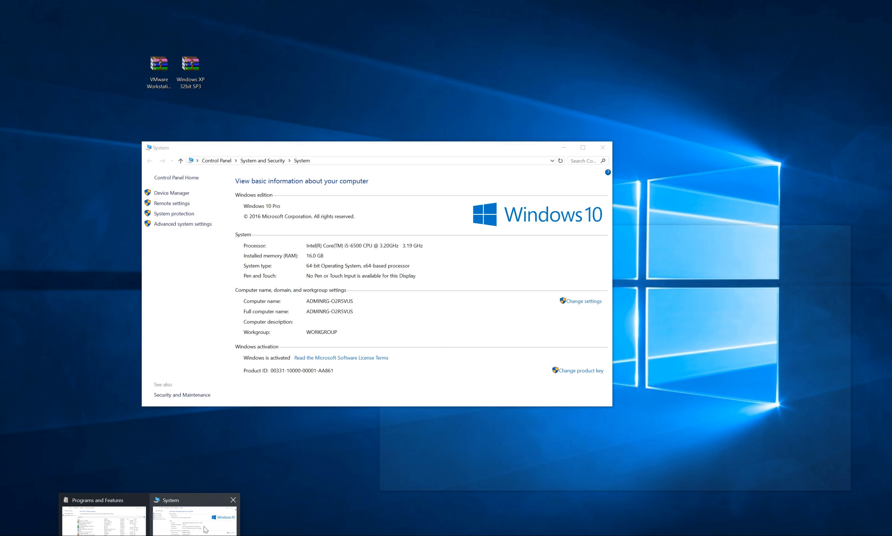
View the computer's basic system information and minimize the System window.
click(205, 529)
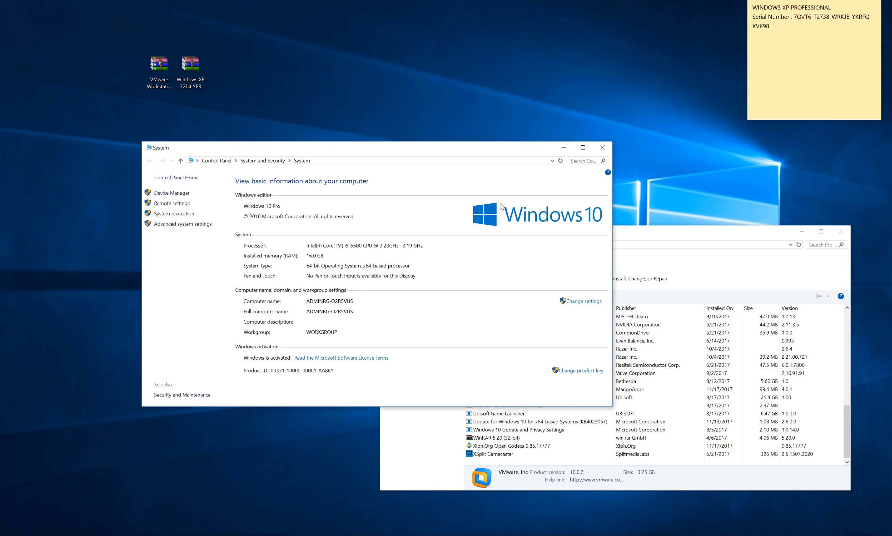
click(562, 152)
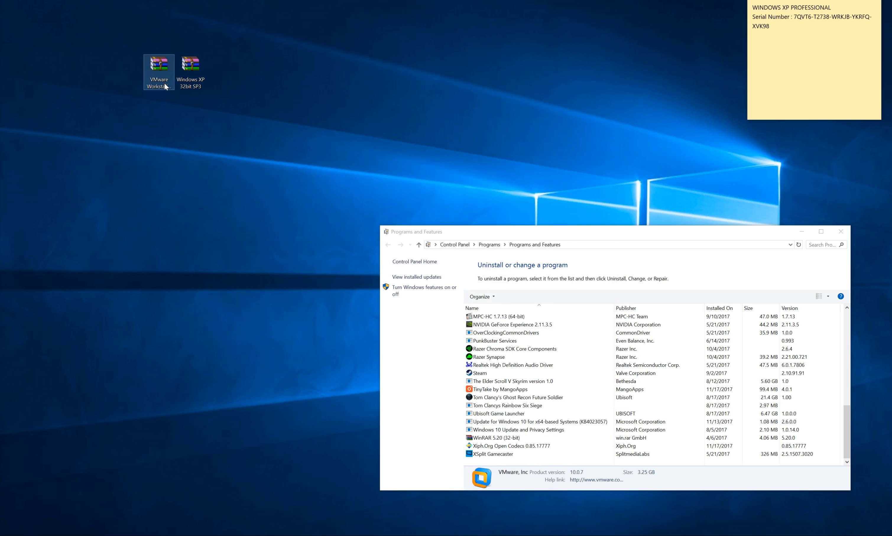
Extract the VMware Workstation 10.0 archive into its own desktop folder and place that folder below the archive.
click(164, 89)
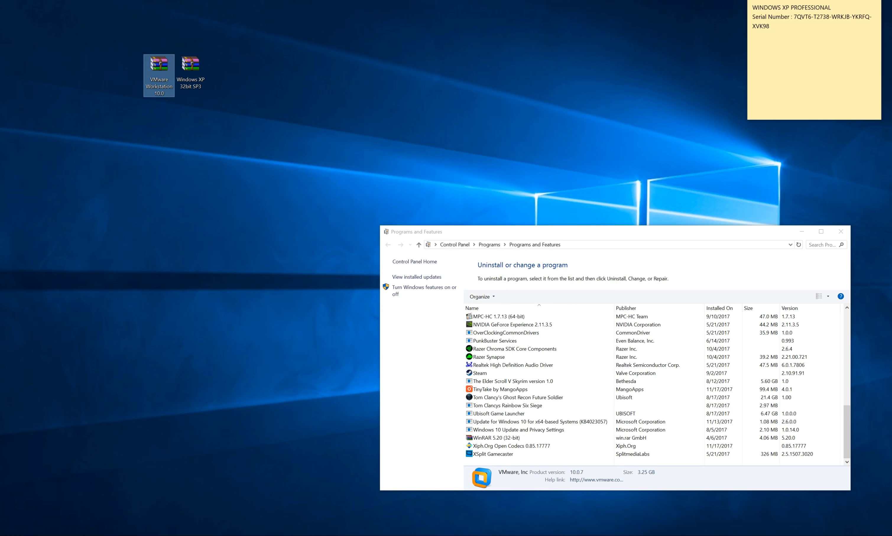
key(alt+Tab)
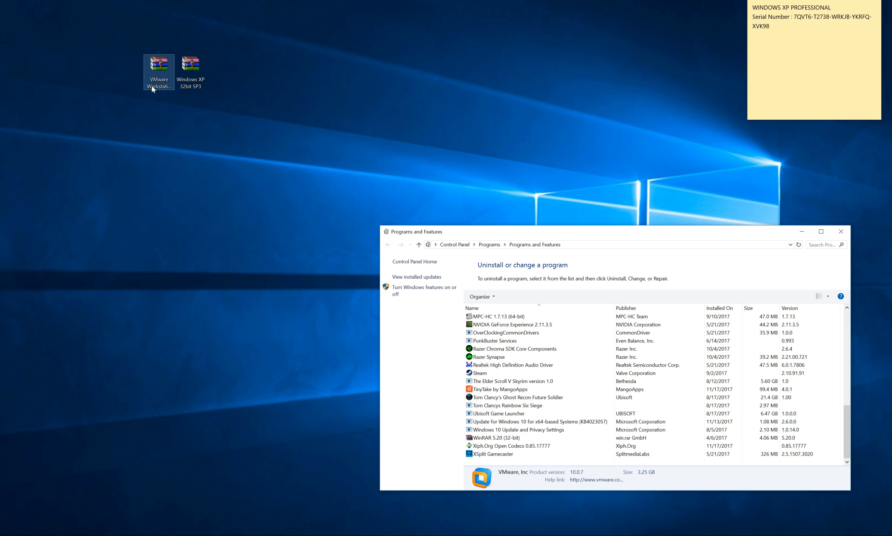
click(159, 65)
right_click(160, 66)
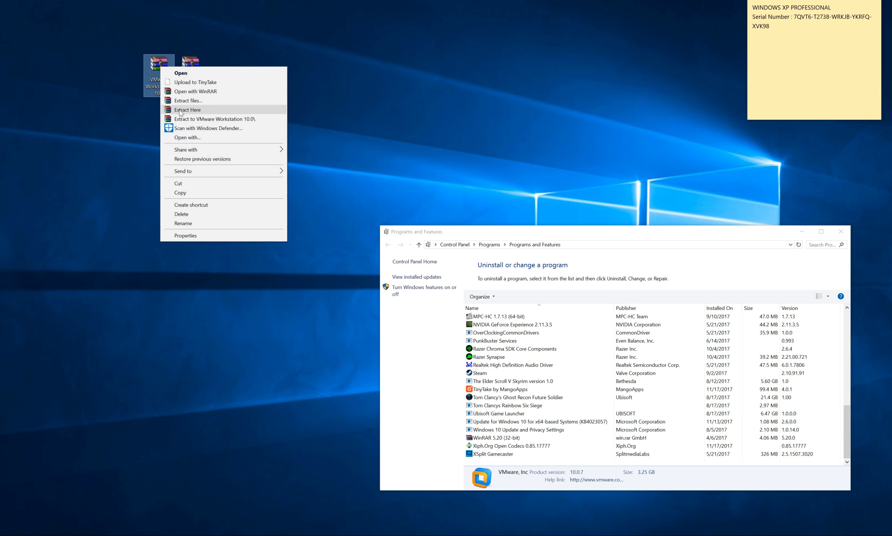
click(190, 119)
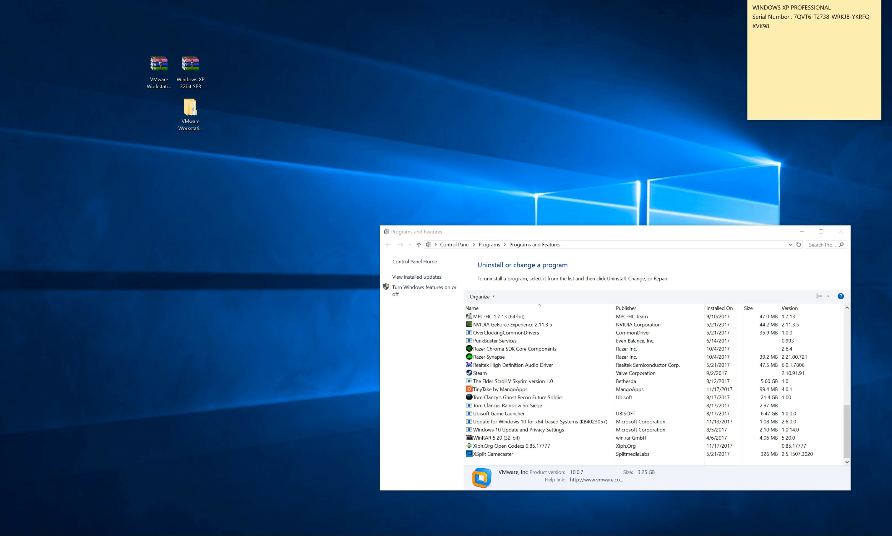
drag(190, 109, 157, 168)
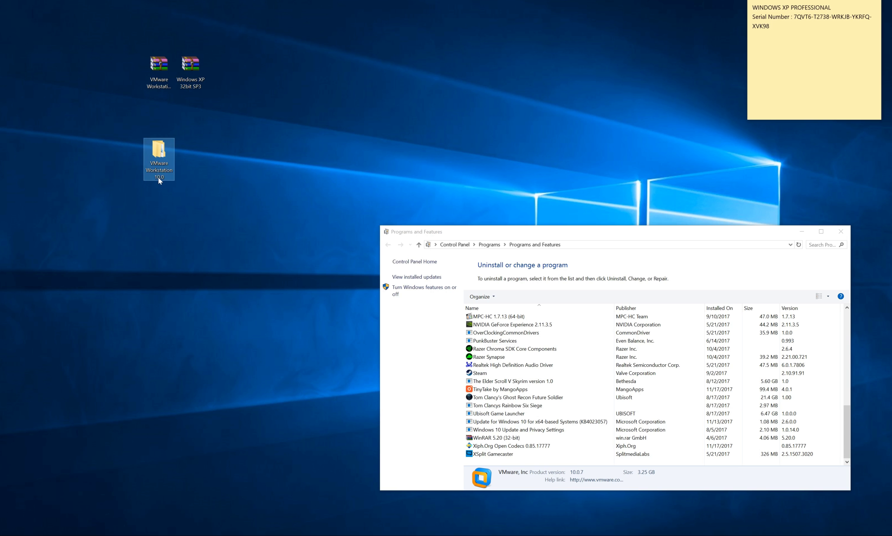
Open the extracted VMware Workstation 10.0 folder down to VMware.Workstation.10.0.7.kuyhAa, minimizing the Programs and Features window.
double_click(157, 155)
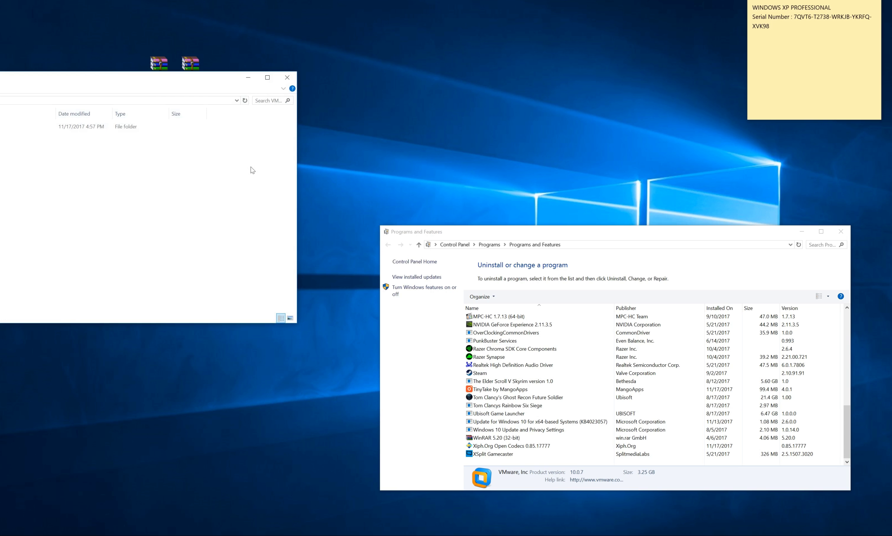
drag(183, 82, 584, 177)
click(802, 231)
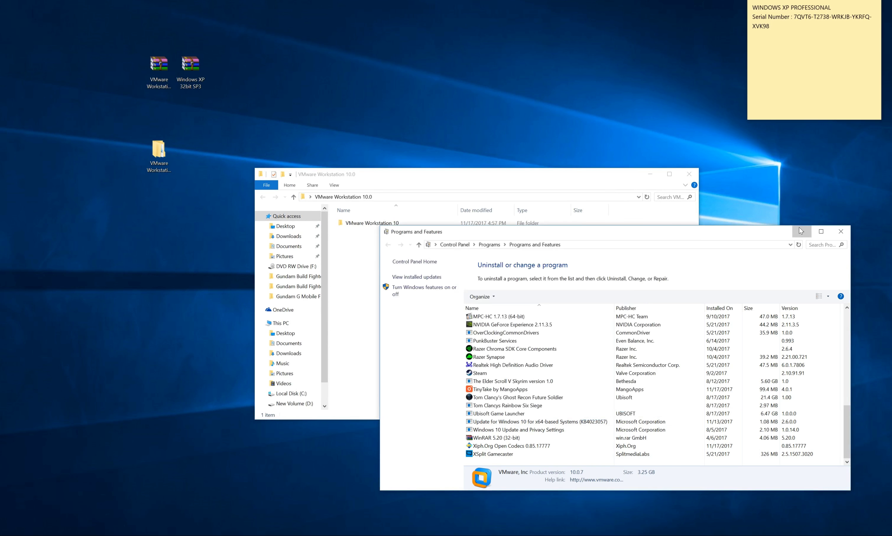
double_click(388, 223)
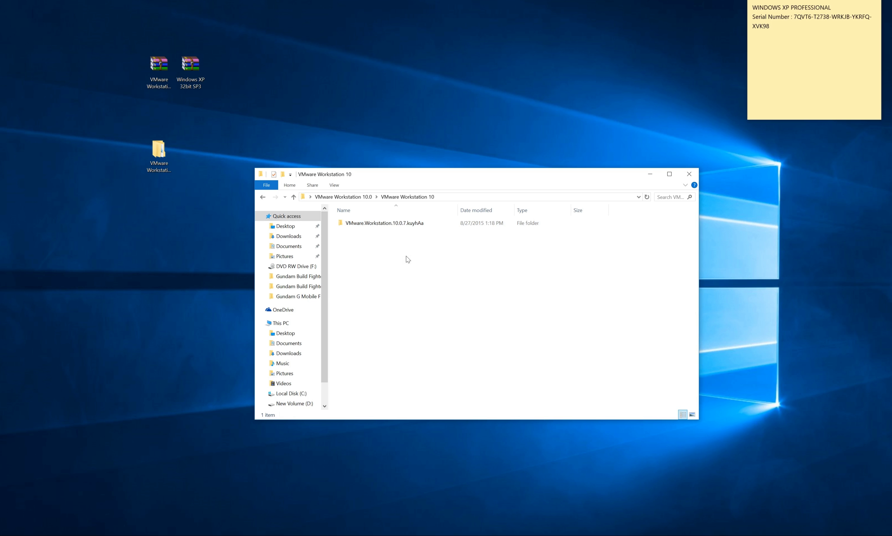
click(361, 223)
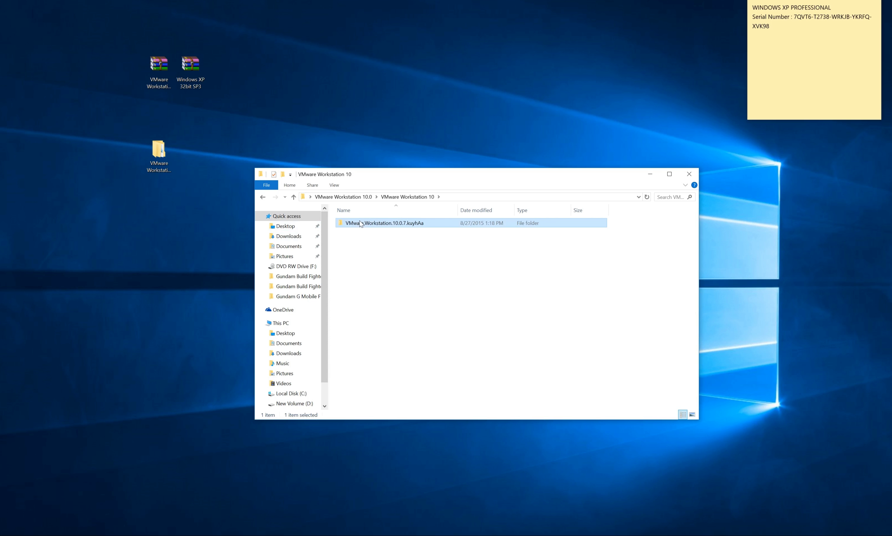
double_click(391, 223)
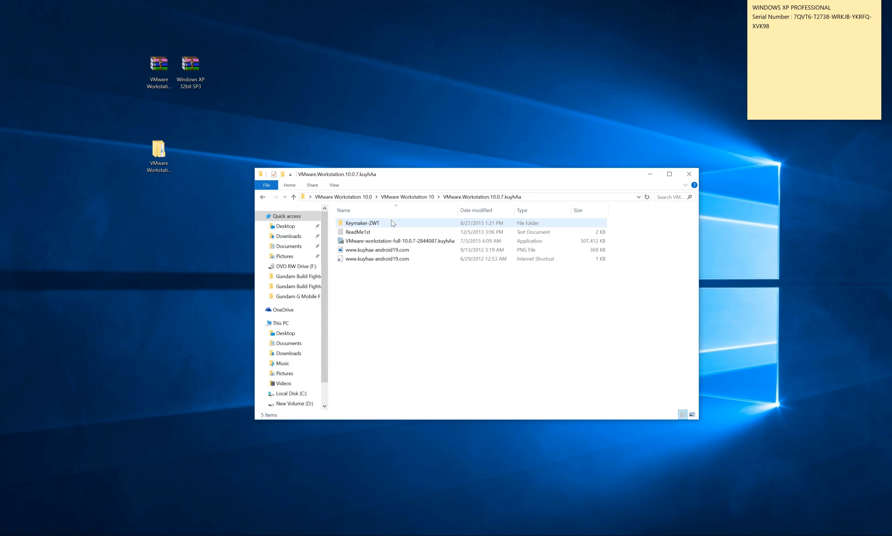
Run the VMware-workstation-full-10.0.7-2844087.kuyhAa installer, accept the license agreement and choose the Typical setup type.
double_click(426, 241)
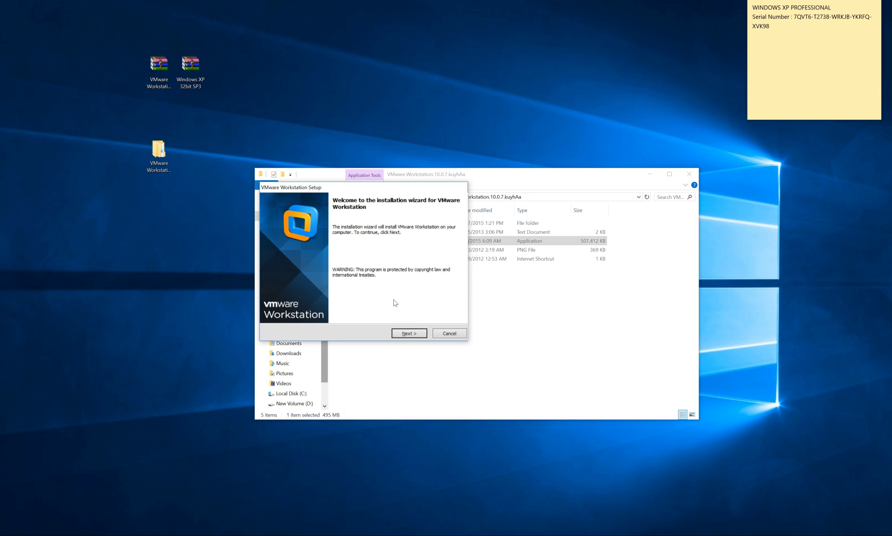
click(418, 336)
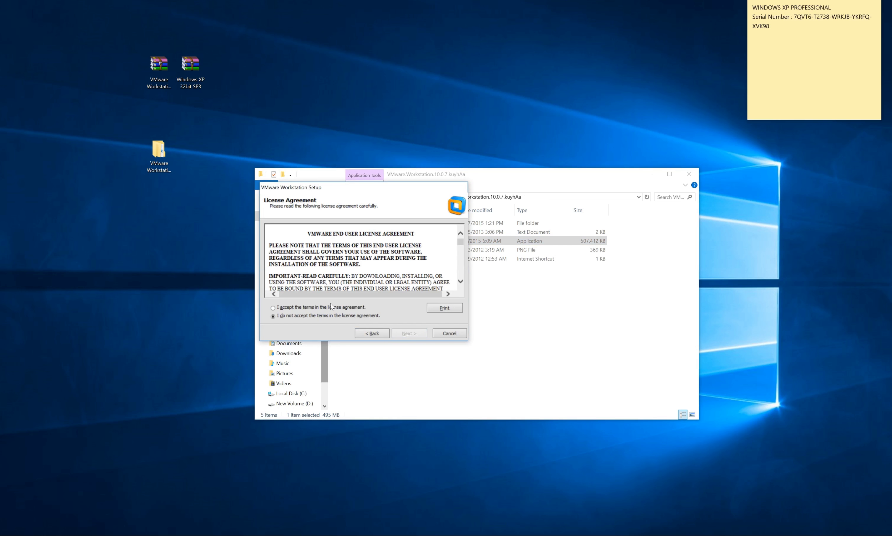
click(409, 335)
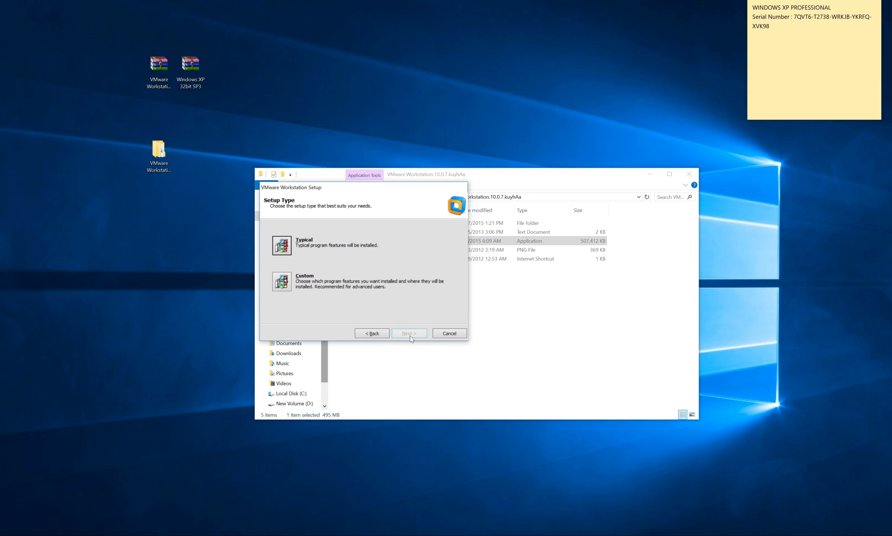
click(270, 245)
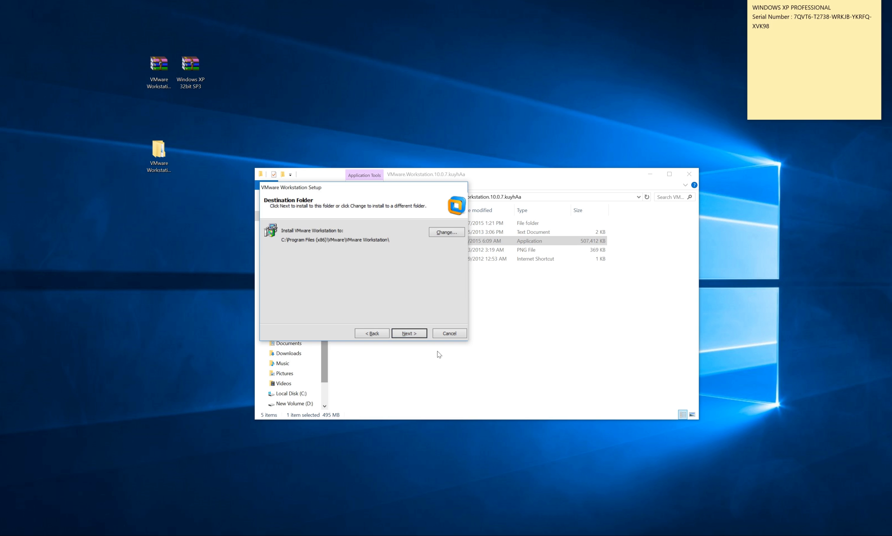
Install VMware Workstation with the default destination folder and the desktop and Start Menu shortcuts, and finish the setup wizard.
click(418, 334)
click(418, 335)
click(418, 334)
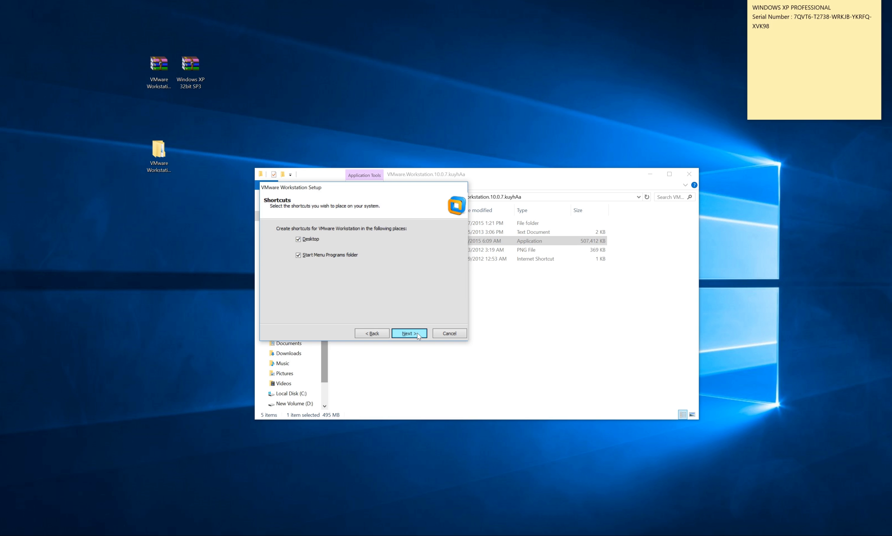
click(418, 334)
click(418, 334)
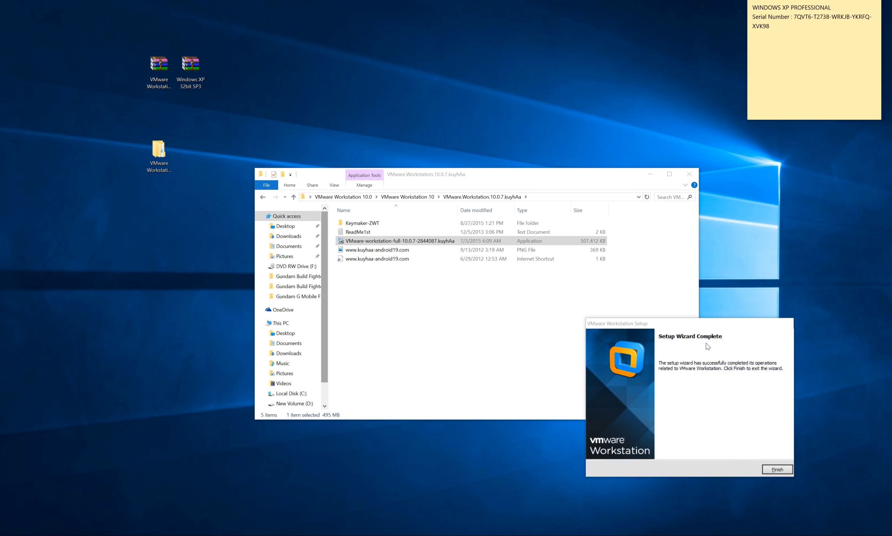
click(704, 332)
click(601, 459)
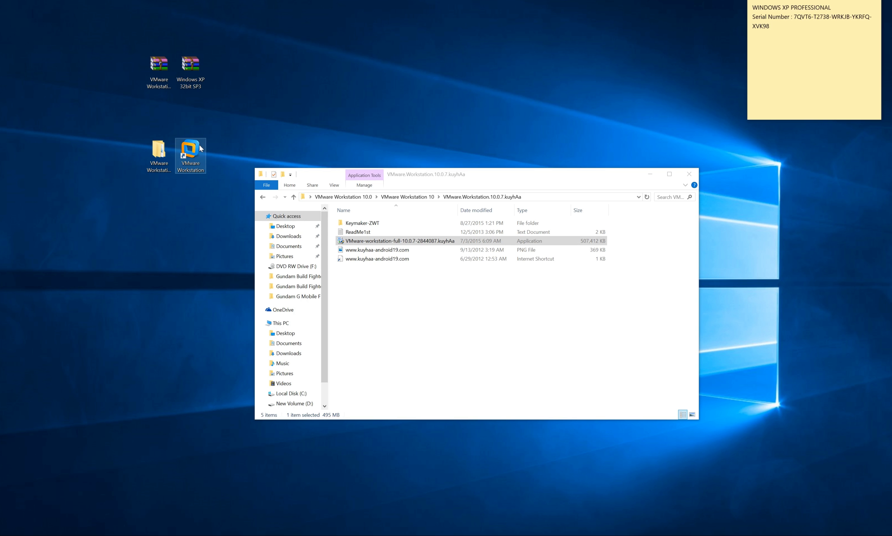
Launch the newly installed VMware Workstation and keep its main window in front of the installer folder.
double_click(192, 152)
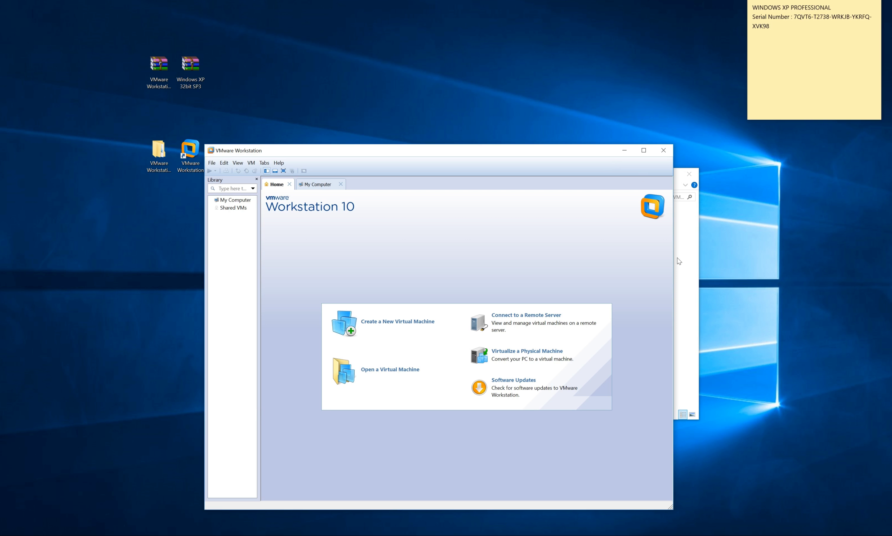
click(692, 258)
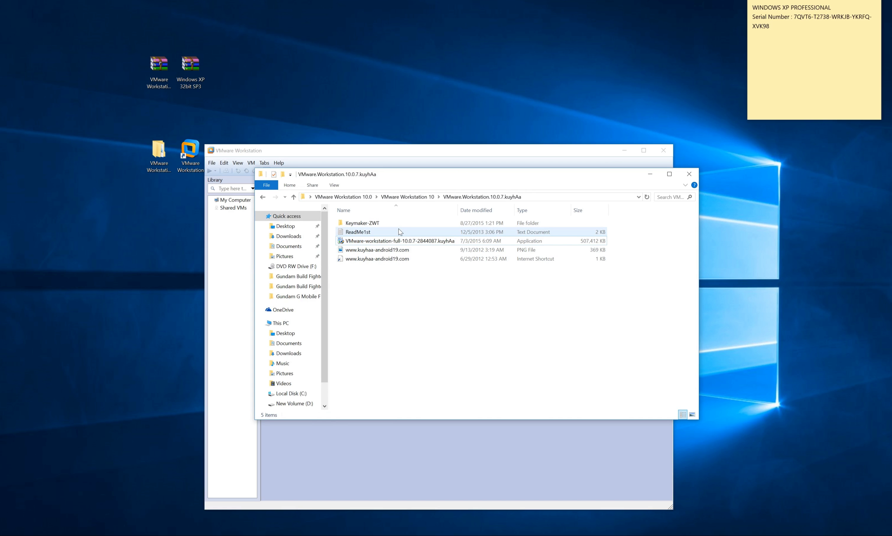
click(399, 166)
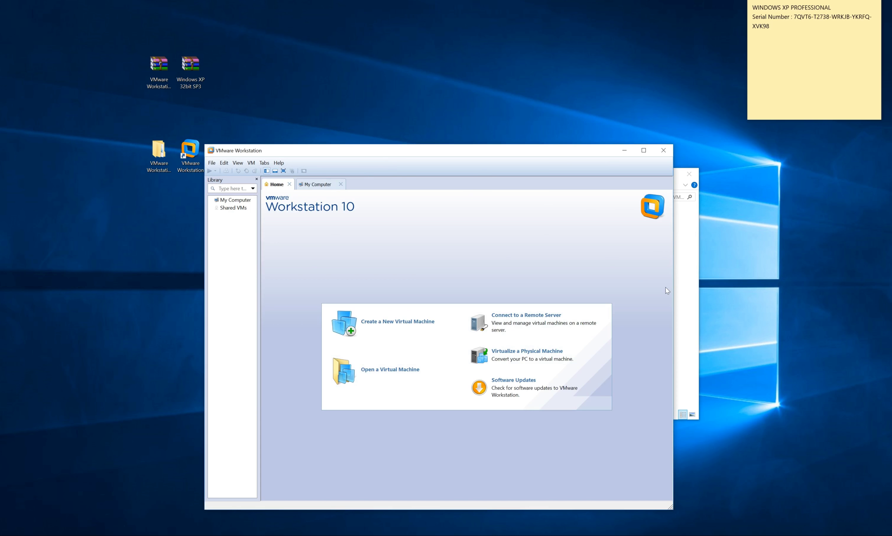
Switch to the installer folder, open the program in Keymaker-ZWT to view its serial field, and quit that program.
click(688, 278)
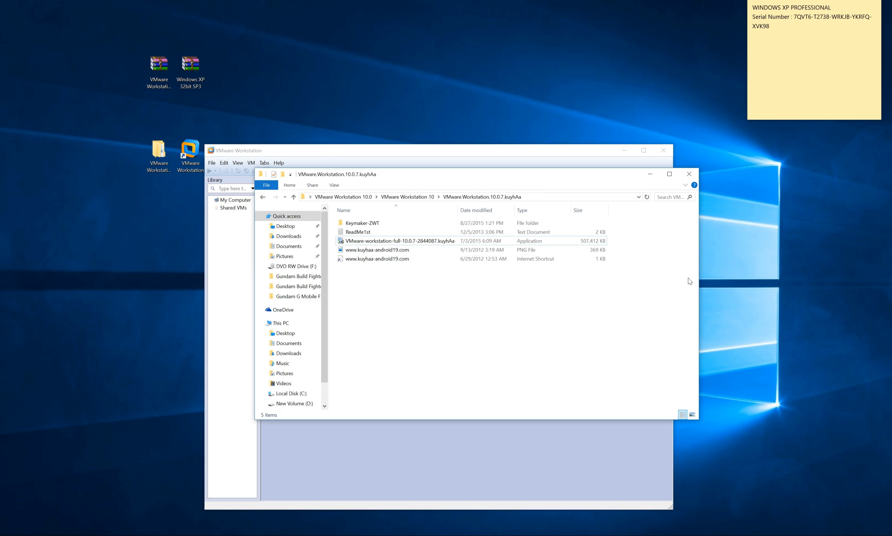
click(437, 228)
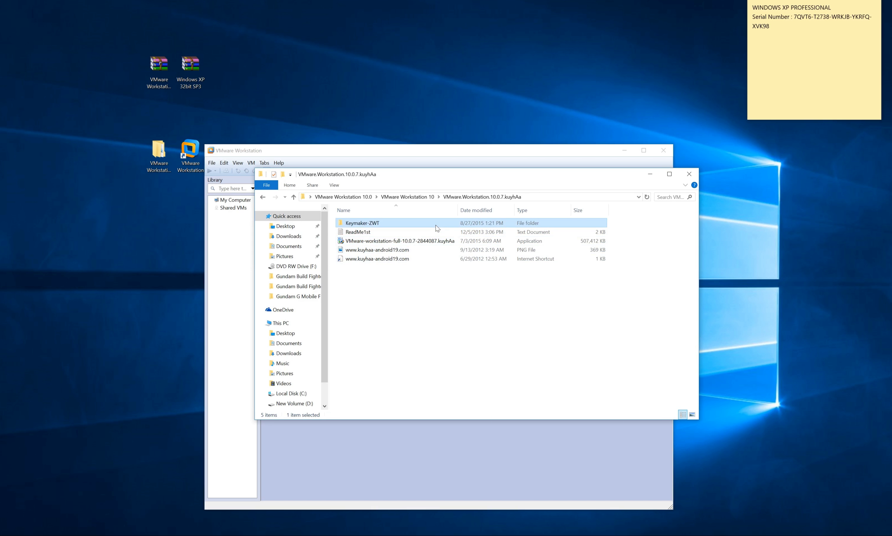
double_click(437, 228)
double_click(428, 224)
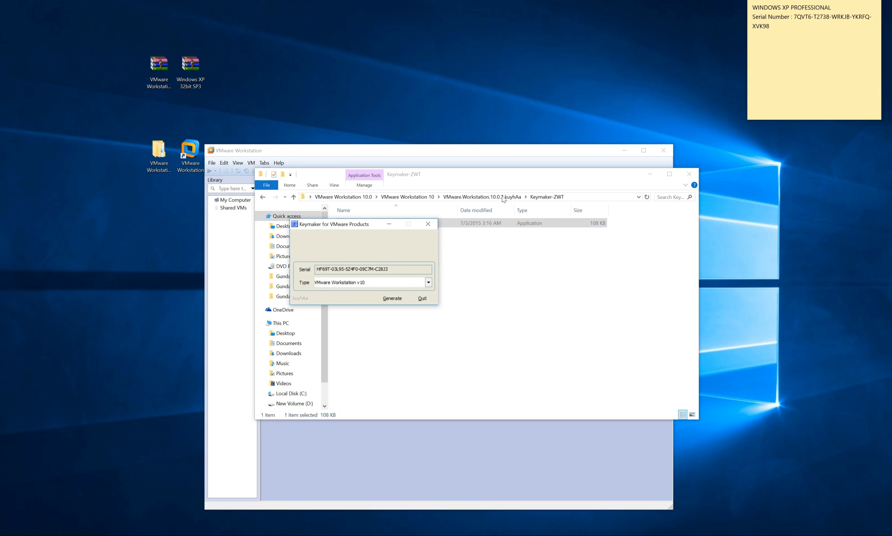
double_click(398, 269)
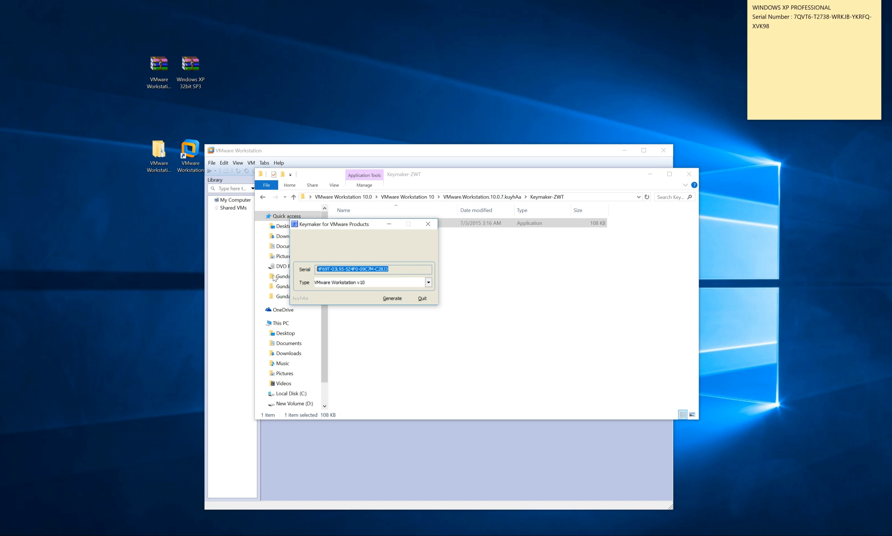
click(422, 299)
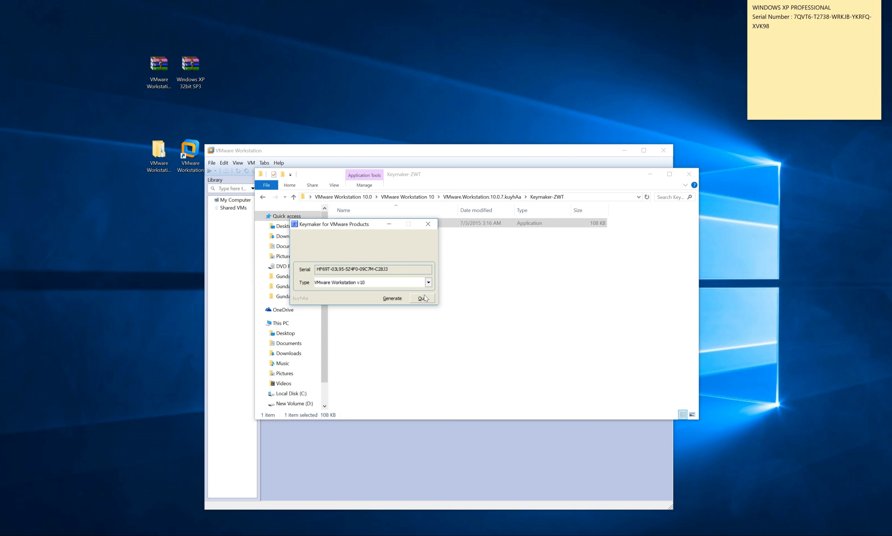
Switch to VMware Workstation and start creating a new virtual machine with the Typical (recommended) configuration.
click(557, 156)
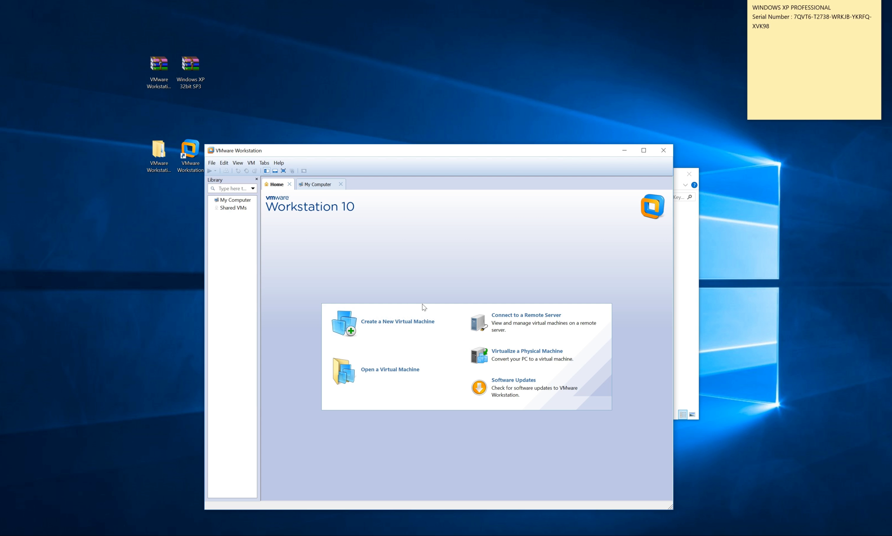
click(415, 332)
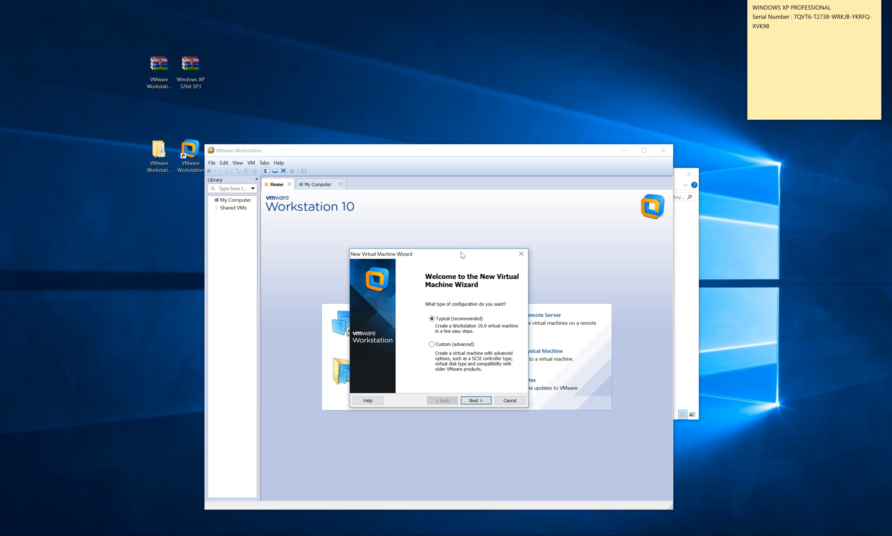
drag(463, 254, 436, 246)
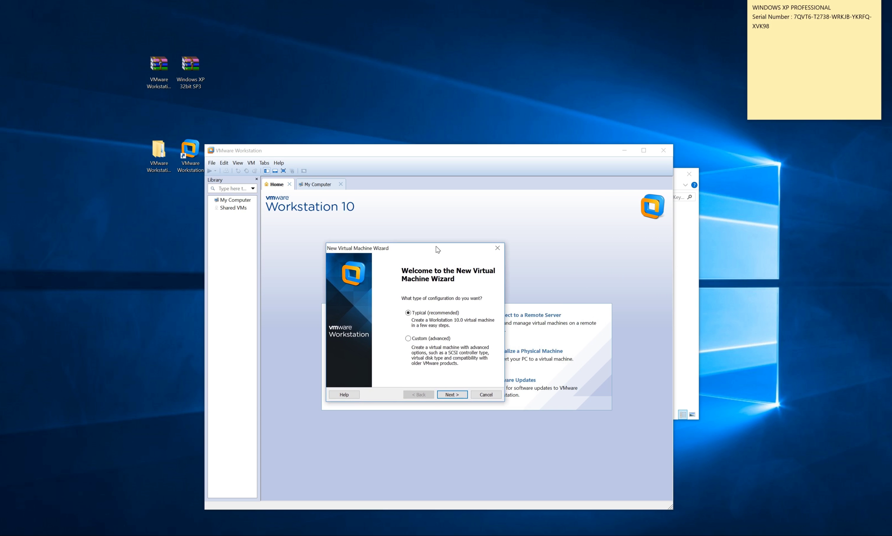
click(452, 395)
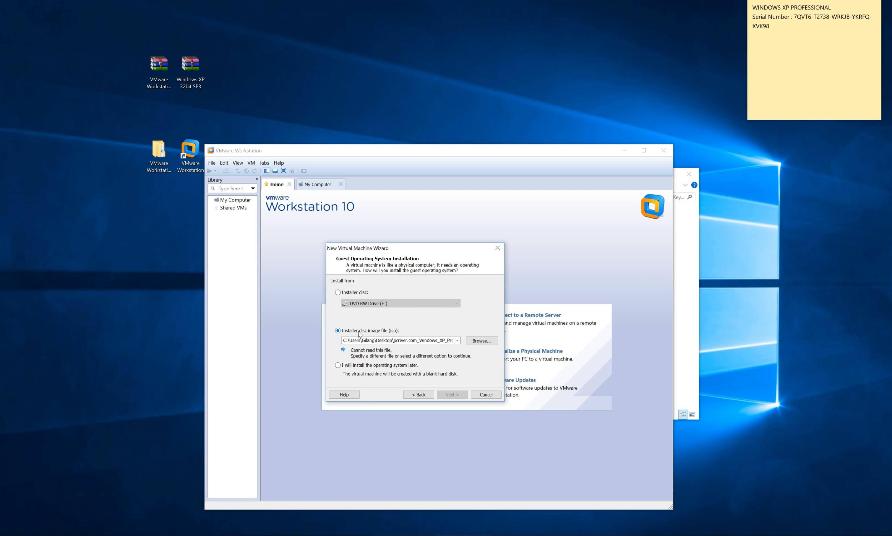
Set the desktop file Windows XP 32bit SP3.iso as the installer disc image and continue to the Easy Install information.
click(473, 342)
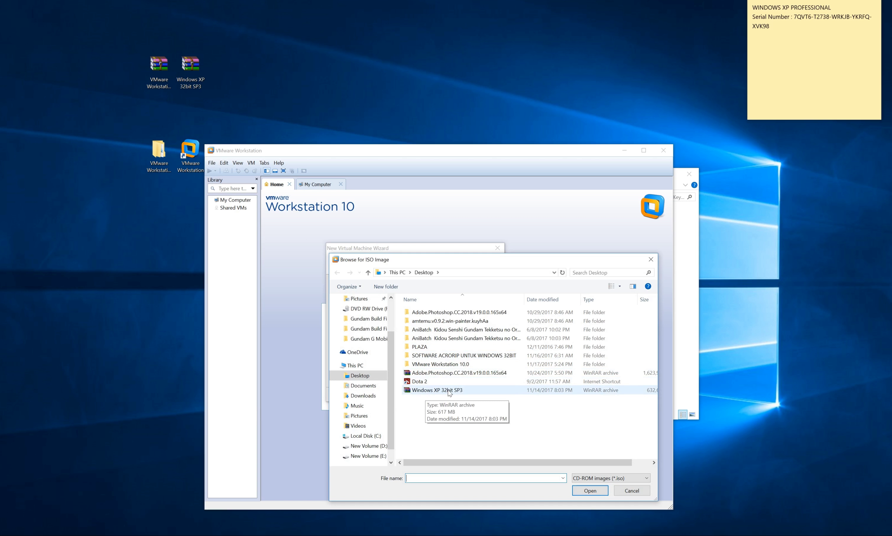
click(483, 390)
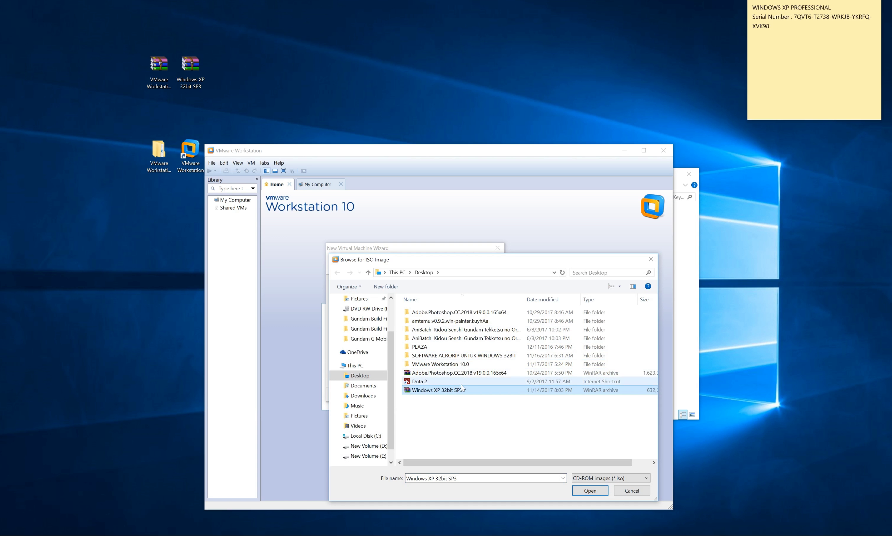
click(600, 493)
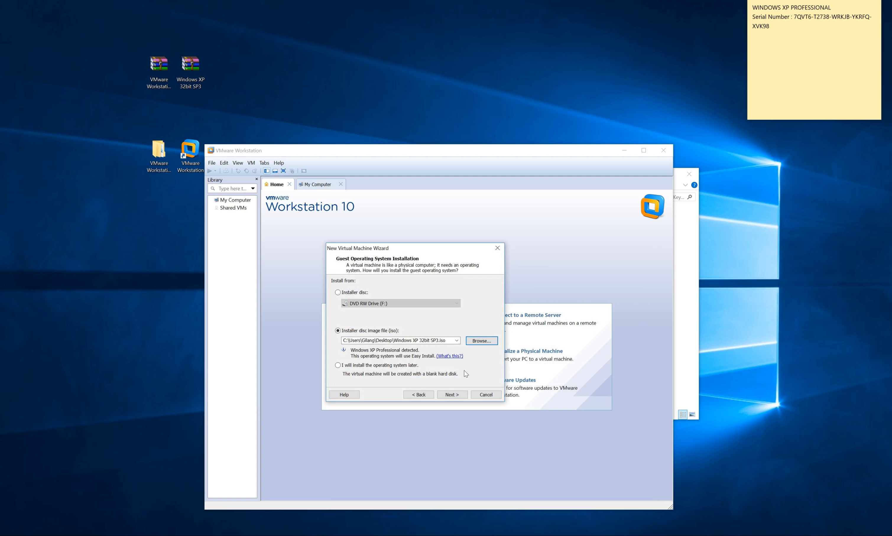
click(459, 395)
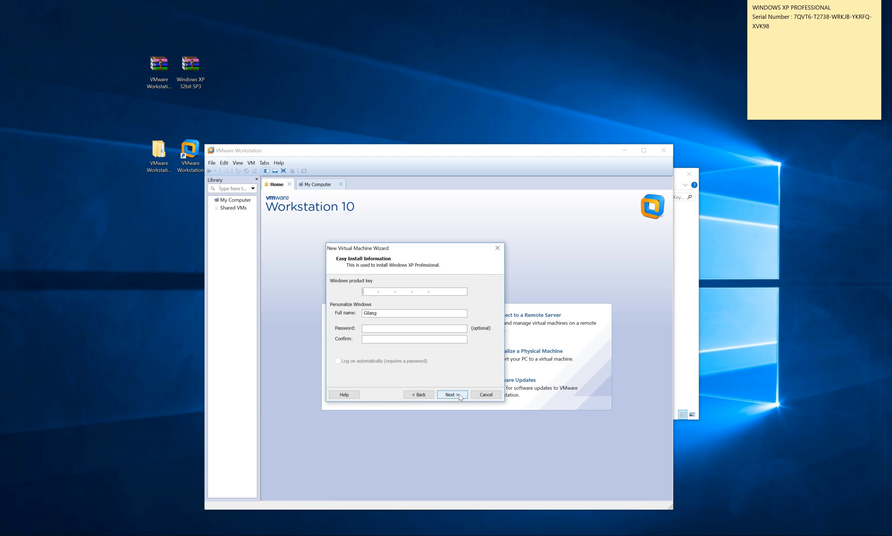
Copy the Windows XP product key from the sticky note into the product key field, set the full name to Admin, and continue.
click(377, 294)
drag(796, 18, 797, 24)
key(ctrl+c)
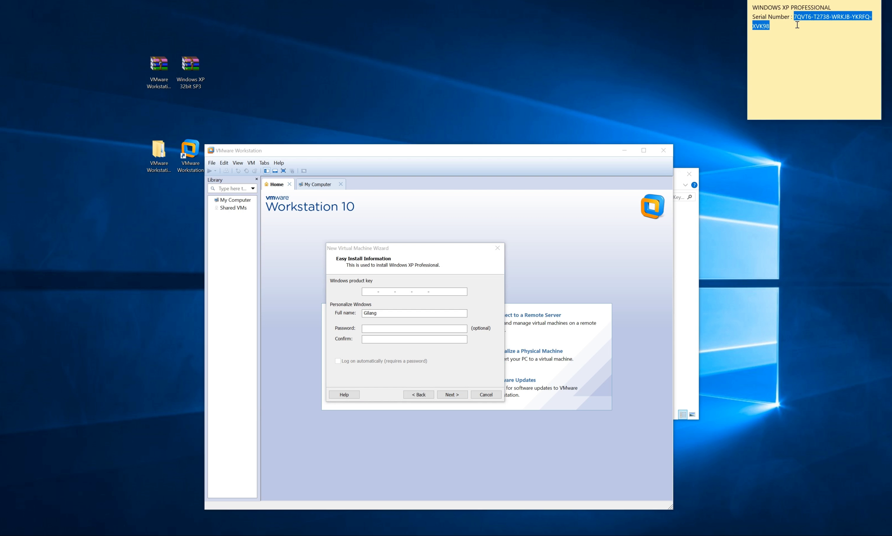
click(369, 291)
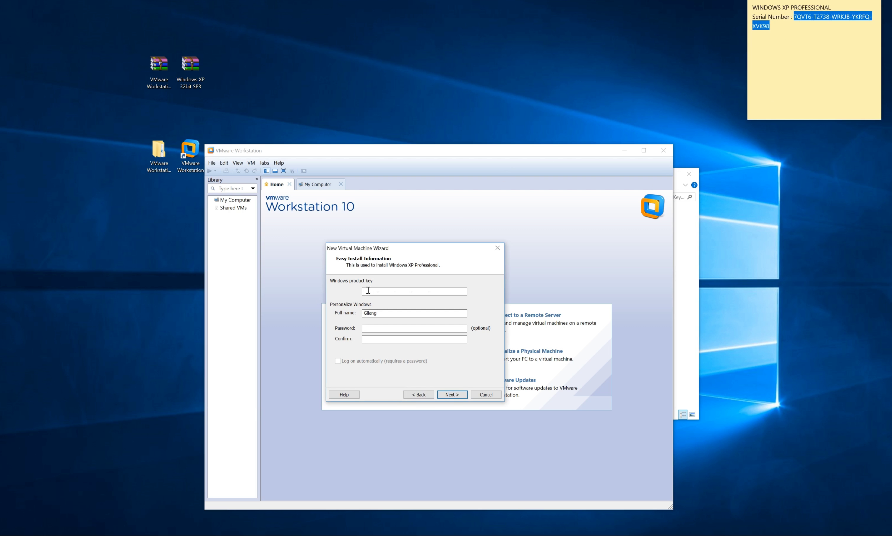
key(ctrl+v)
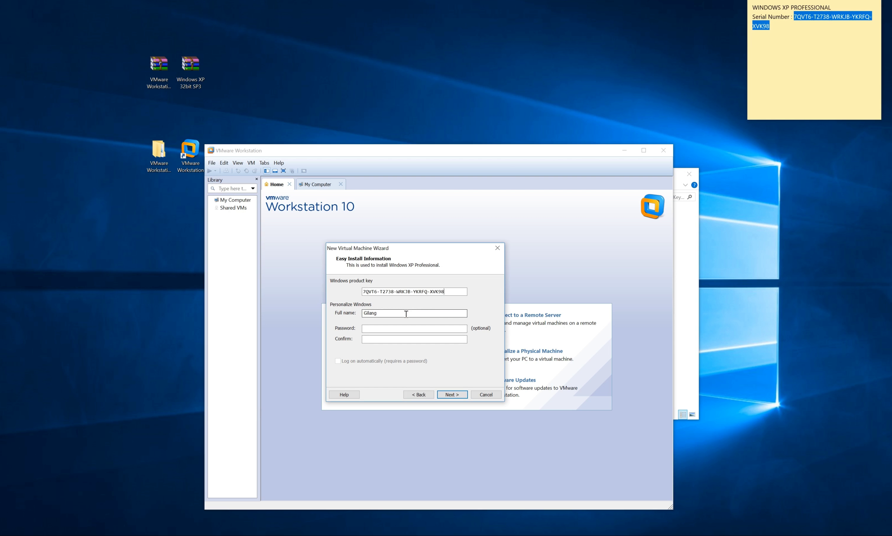
key(Tab)
text(Admin)
click(457, 395)
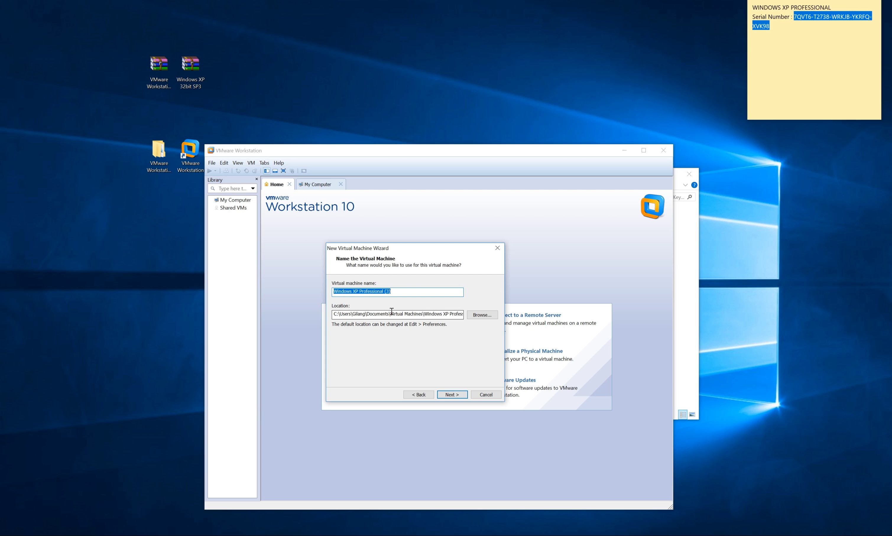
Name the virtual machine Acrorip and set its maximum disk size to 15 GB, continuing to the settings summary.
text(Acrorip)
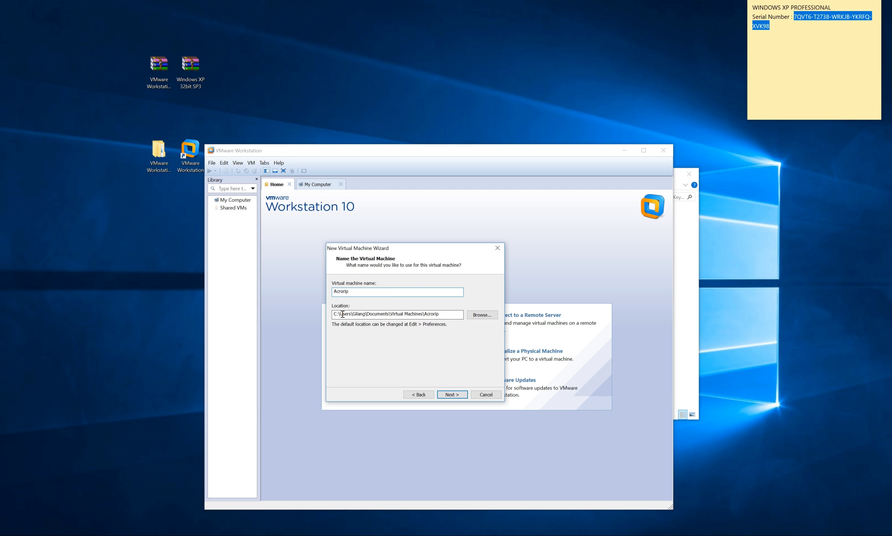
click(440, 395)
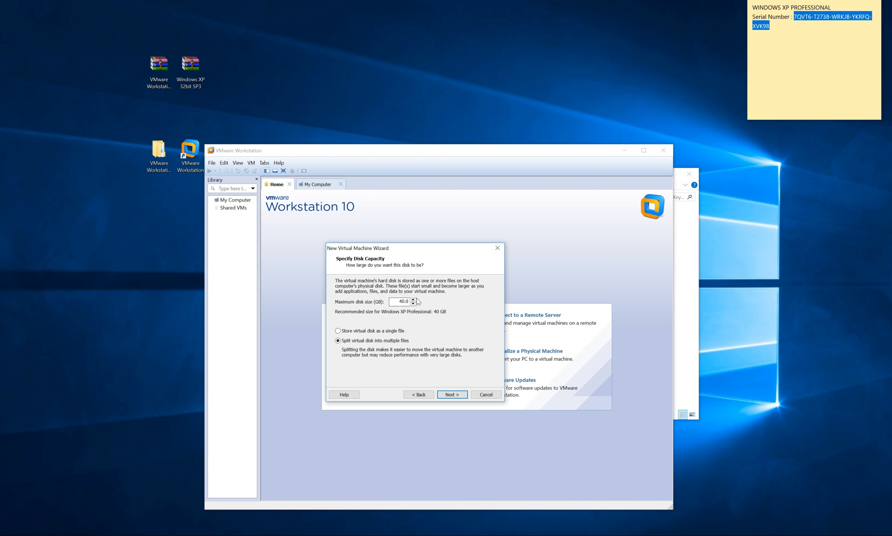
click(413, 304)
text(15)
click(451, 396)
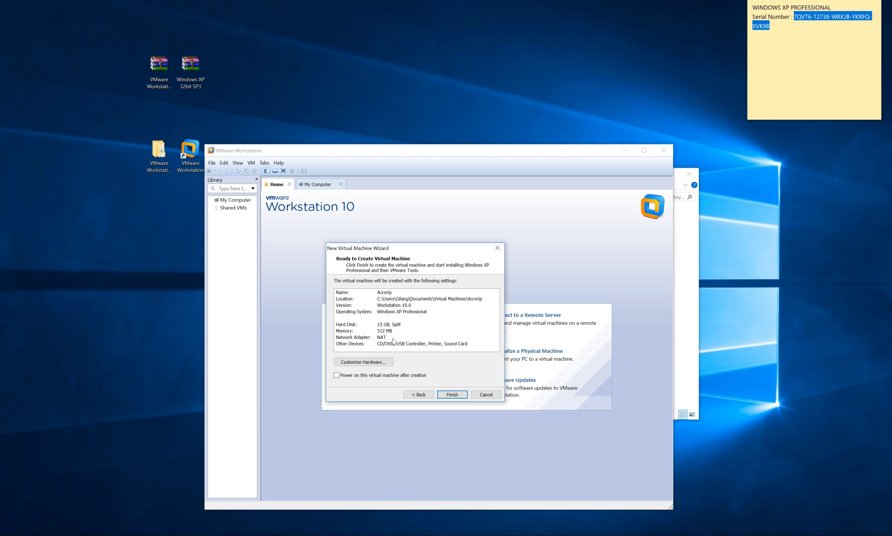
Customize the virtual machine's hardware to 1024 MB of memory and 2 cores per processor.
click(384, 365)
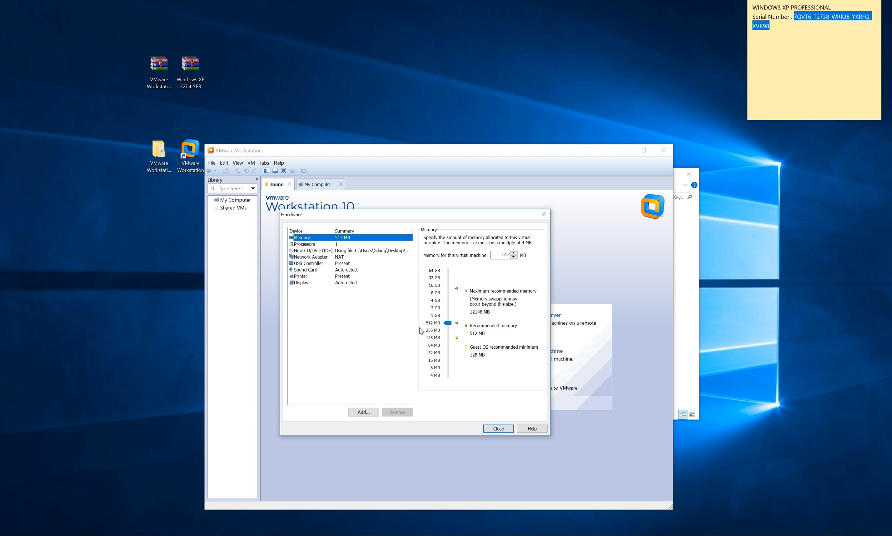
click(448, 320)
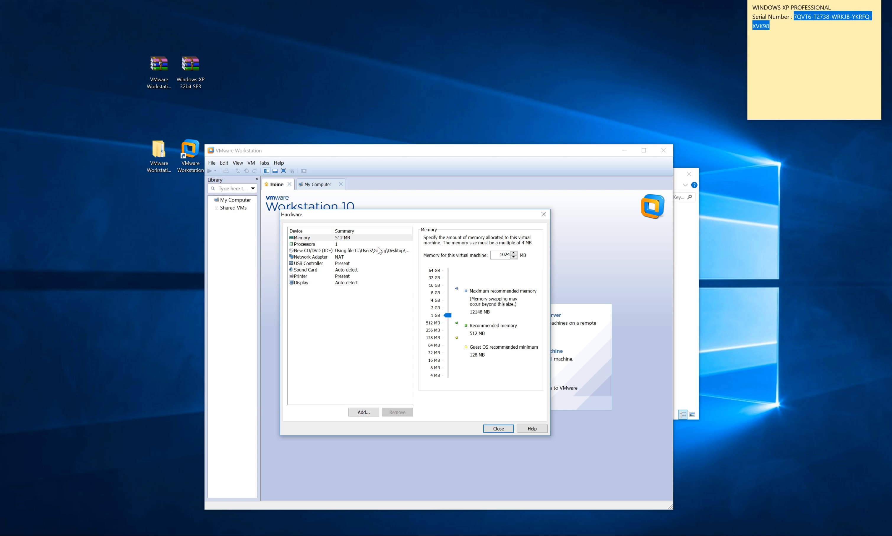
click(310, 245)
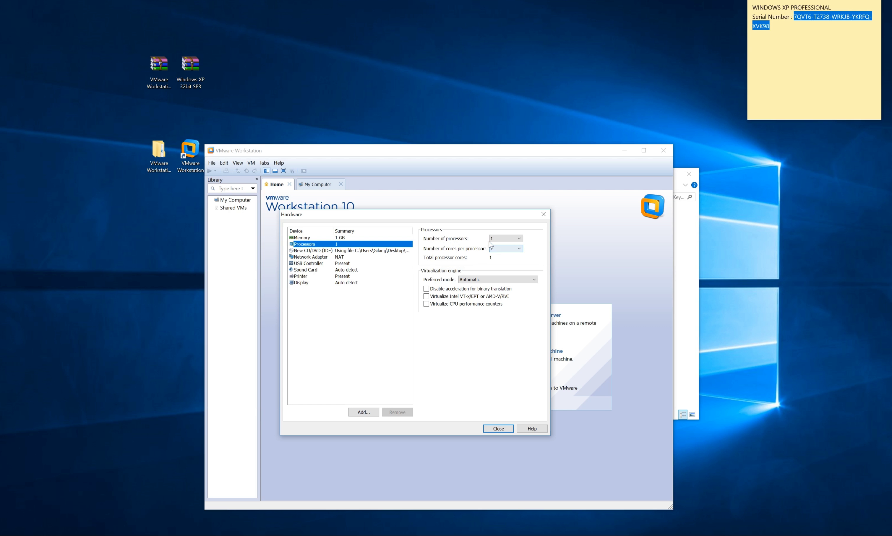
click(511, 250)
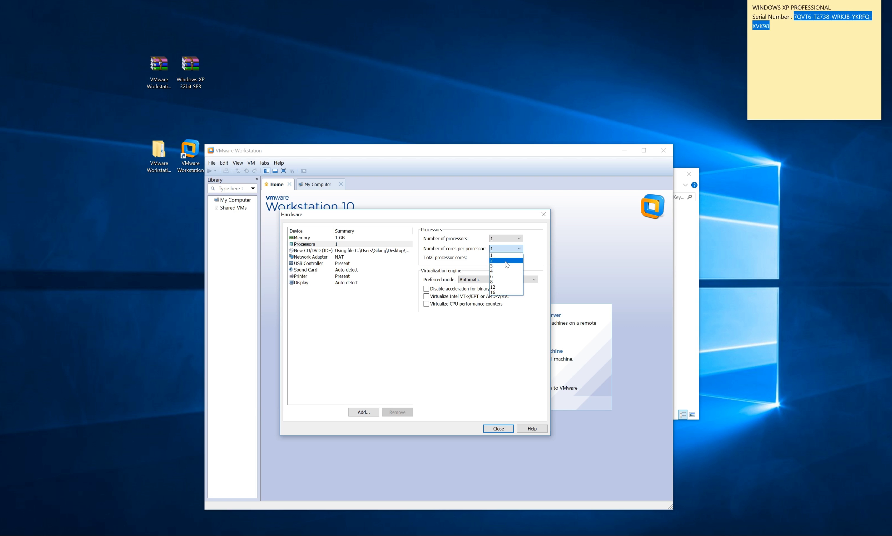
click(505, 260)
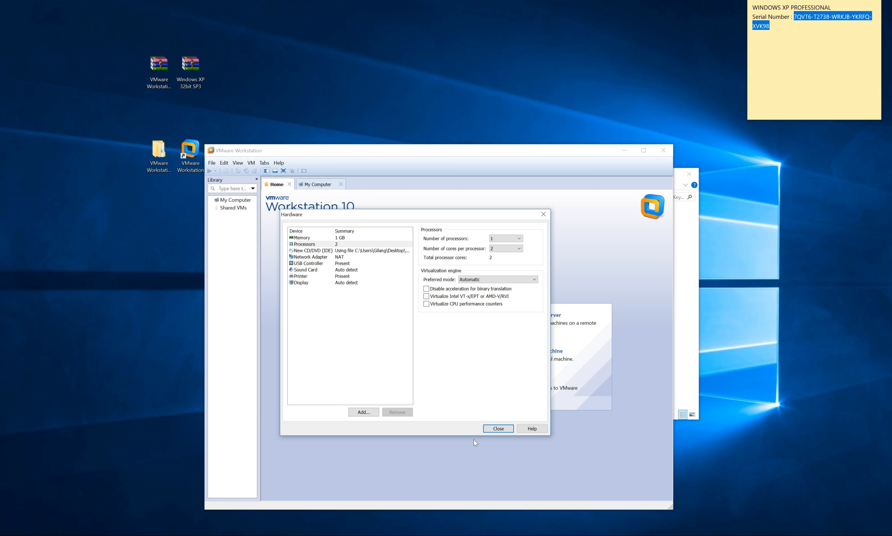
click(499, 428)
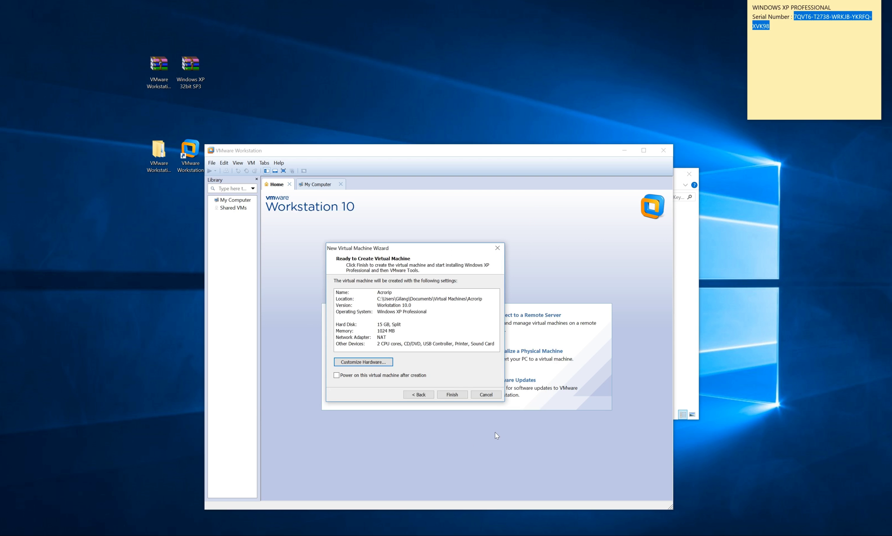
Finish creating the virtual machine with power-on after creation enabled, and dismiss the Removable Devices hint.
click(360, 377)
click(451, 394)
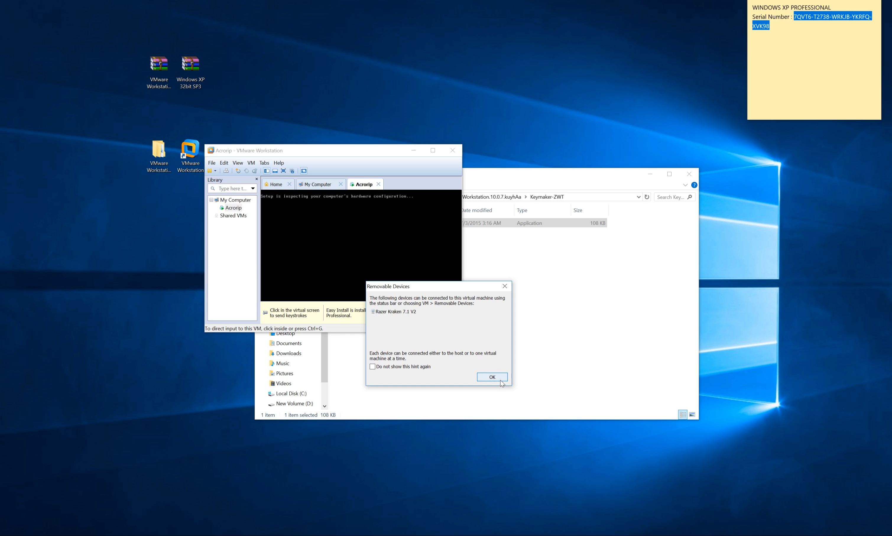
click(492, 376)
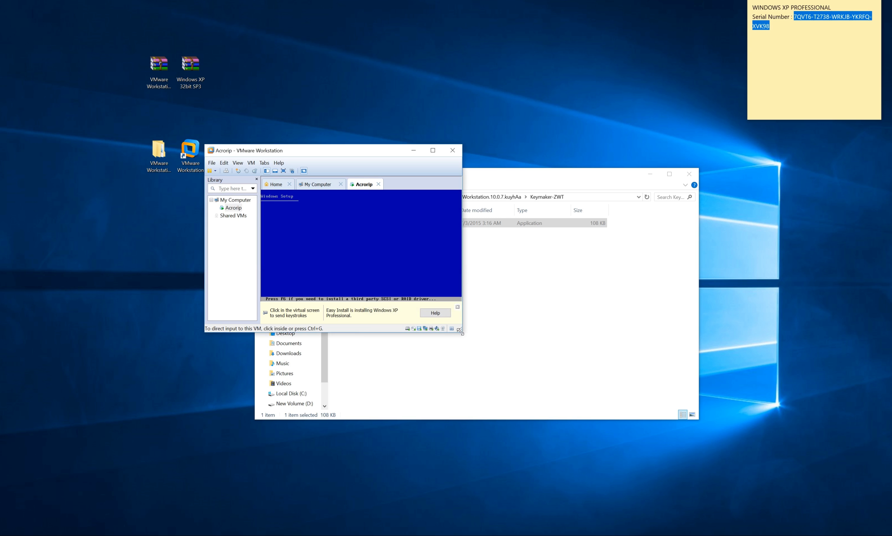
Enlarge the VMware Workstation window and reposition it on the host desktop while Windows XP installs.
drag(480, 346, 642, 473)
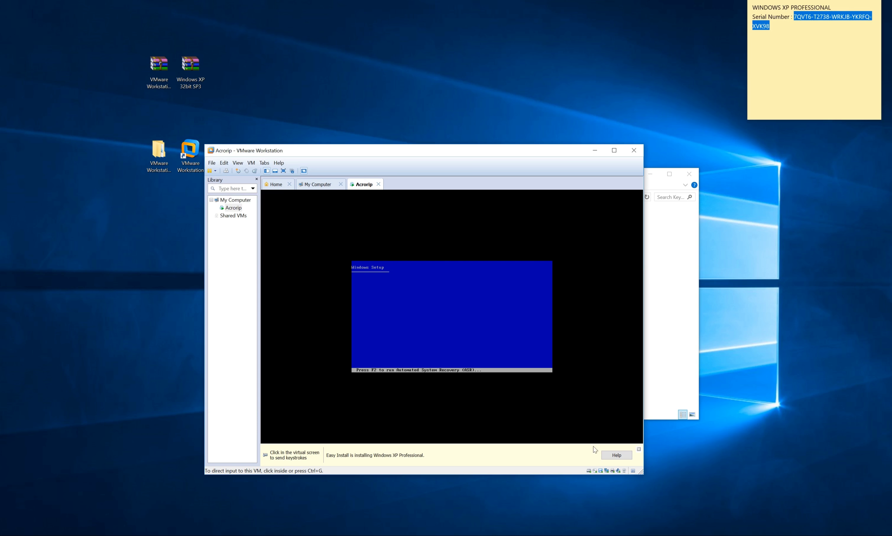
click(401, 389)
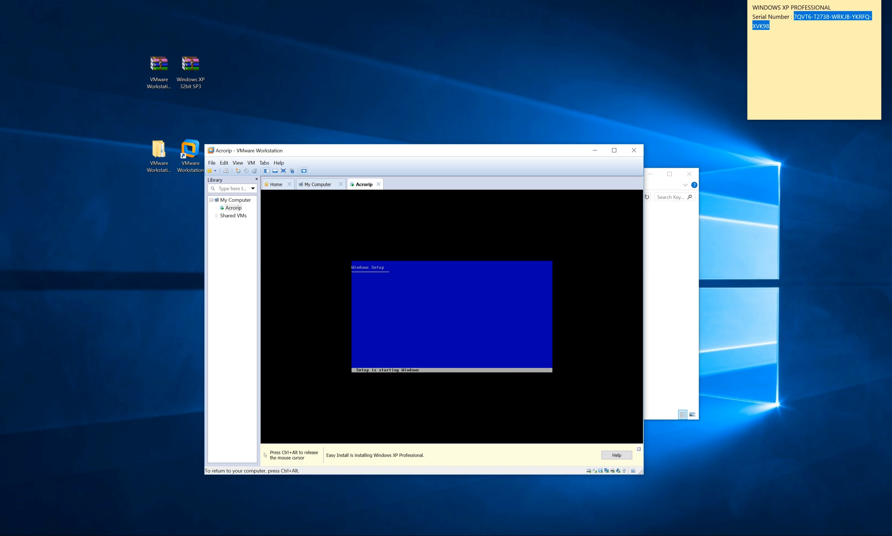
key(ctrl+alt)
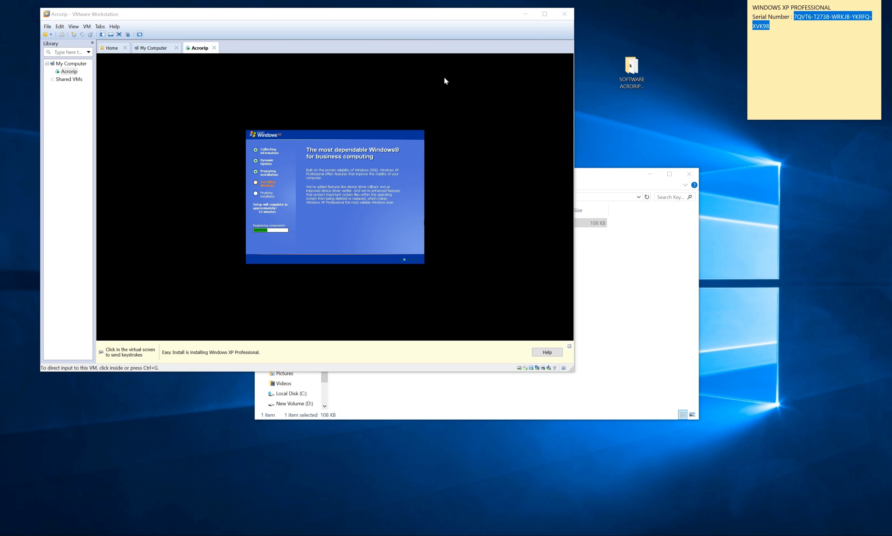
drag(419, 18, 538, 173)
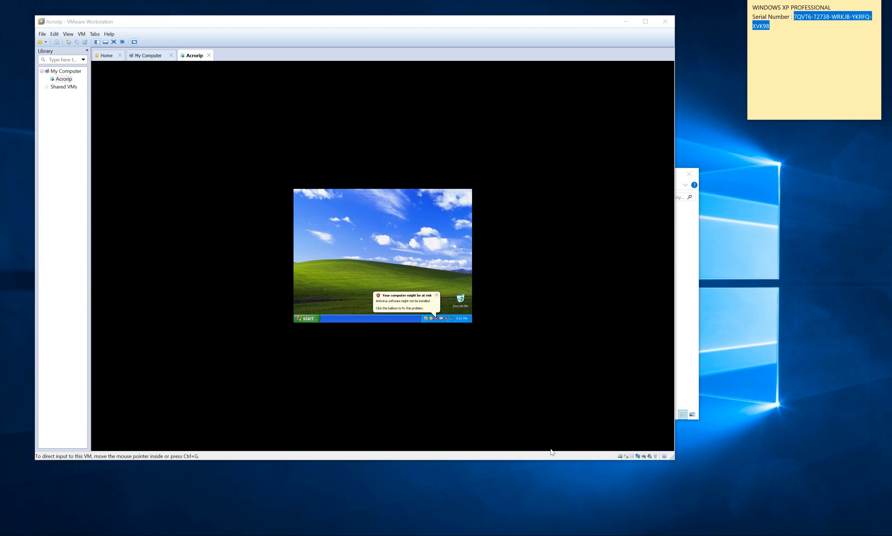
Set the Windows XP screen resolution to 1366 by 768 pixels, enlarge the VMware window around it, and keep the new display settings.
click(438, 295)
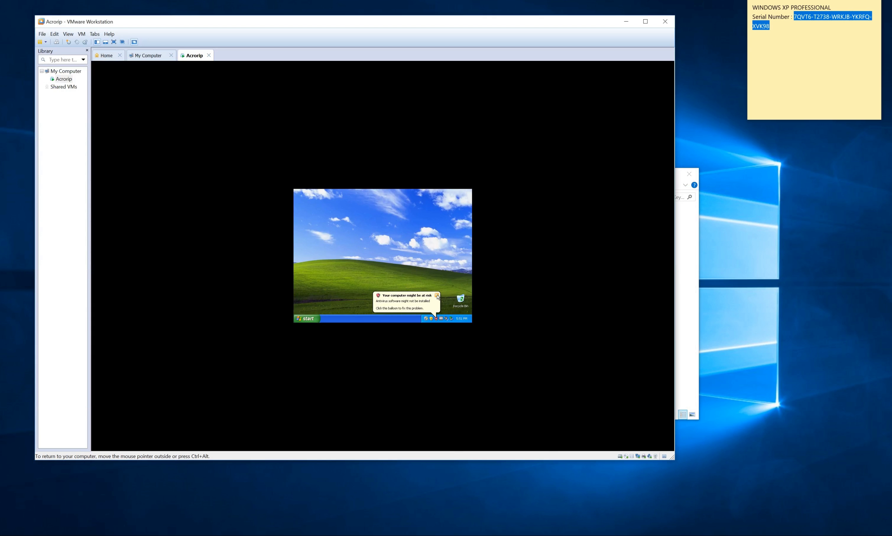
key(ctrl+alt)
right_click(372, 240)
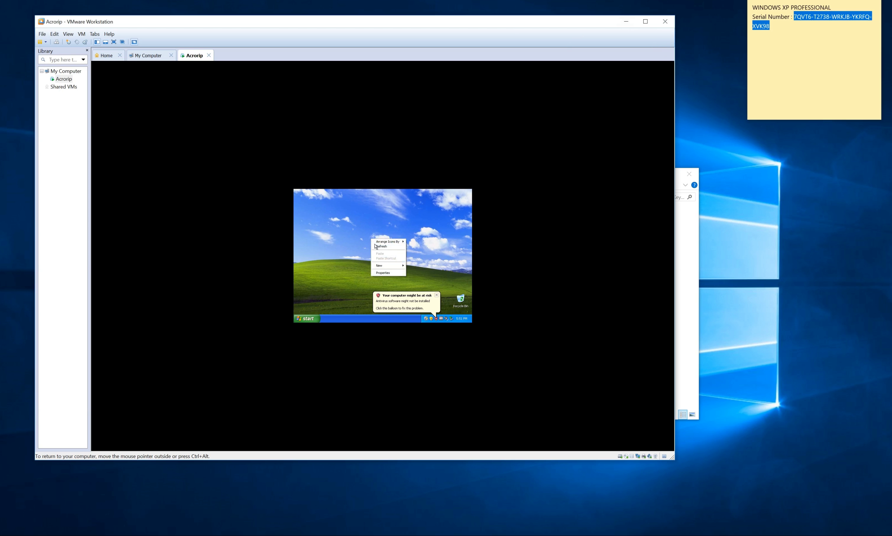
click(388, 274)
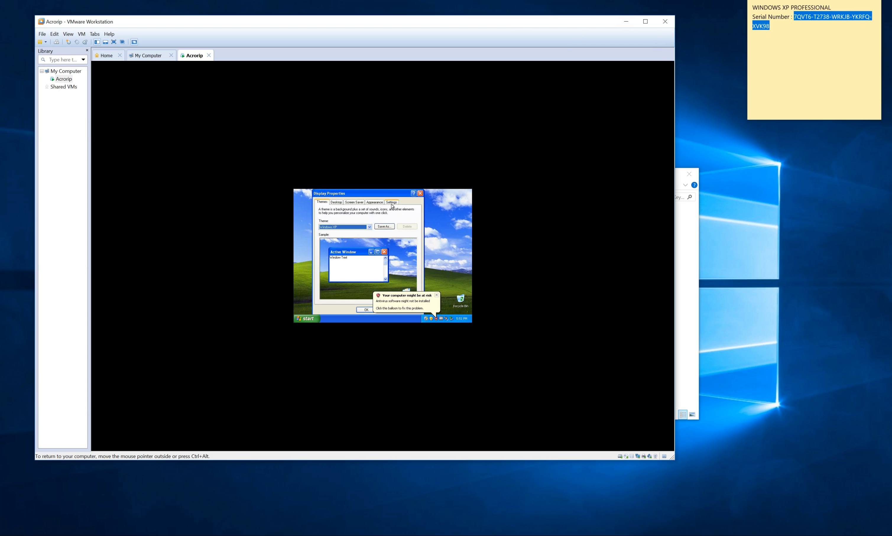
click(392, 202)
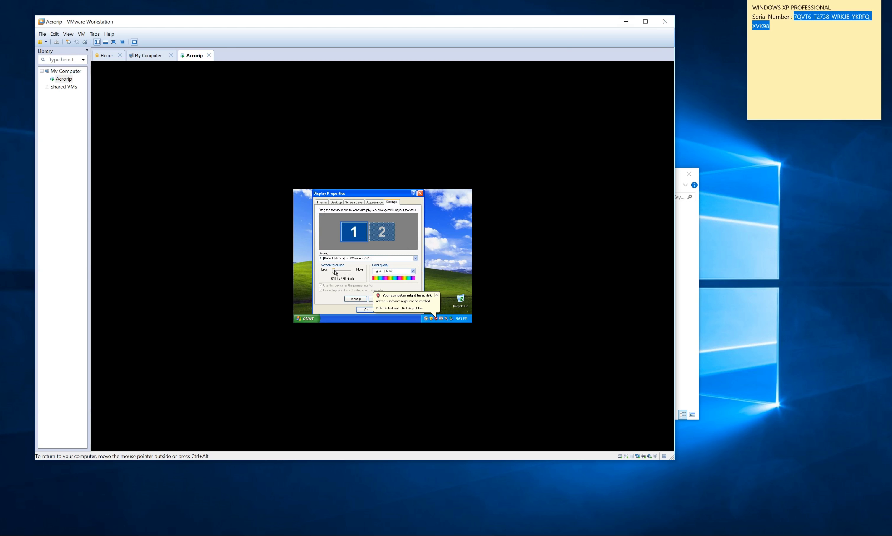
click(436, 296)
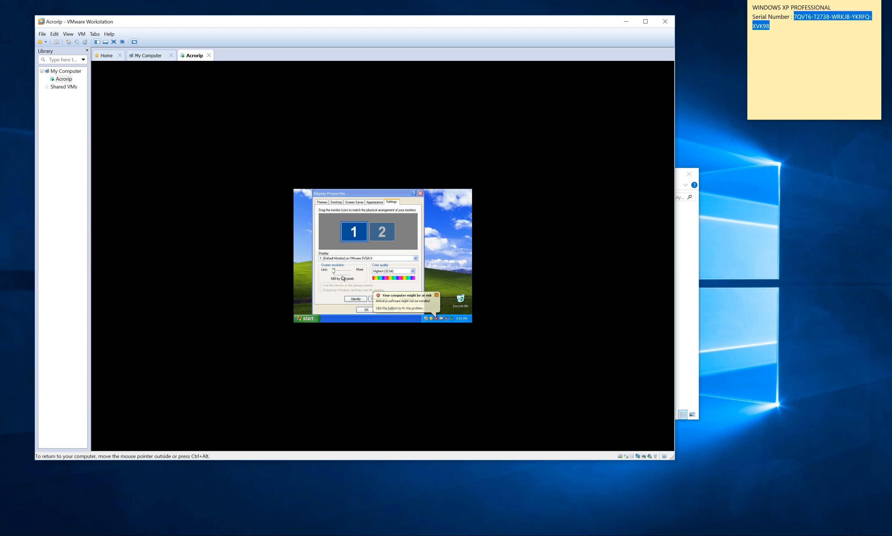
drag(335, 271, 341, 272)
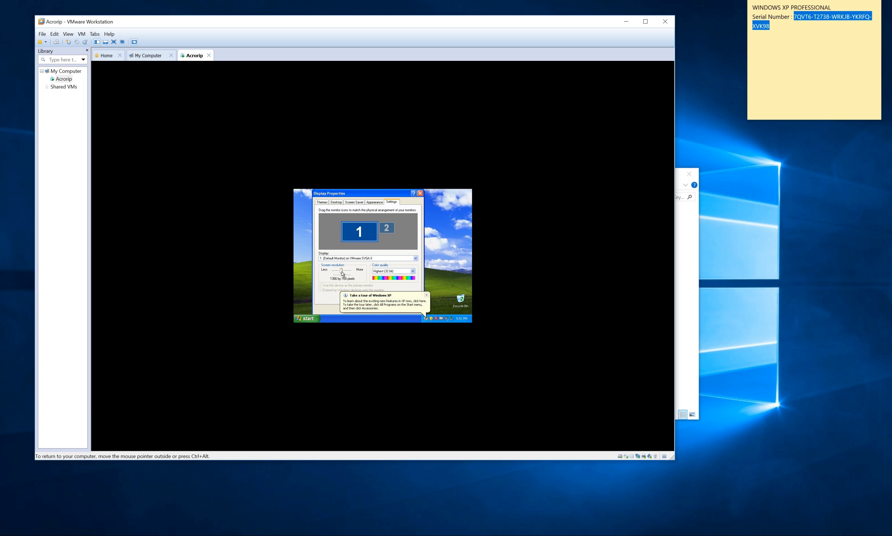
click(425, 295)
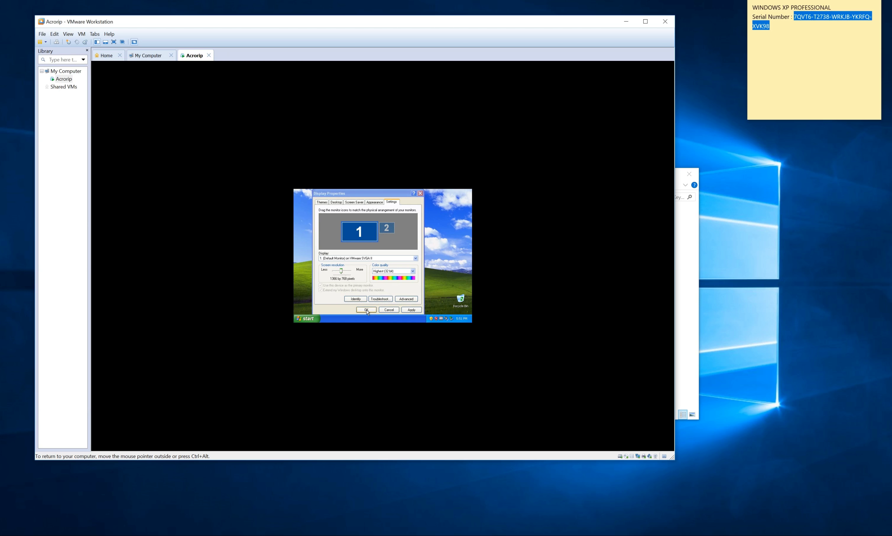
click(366, 310)
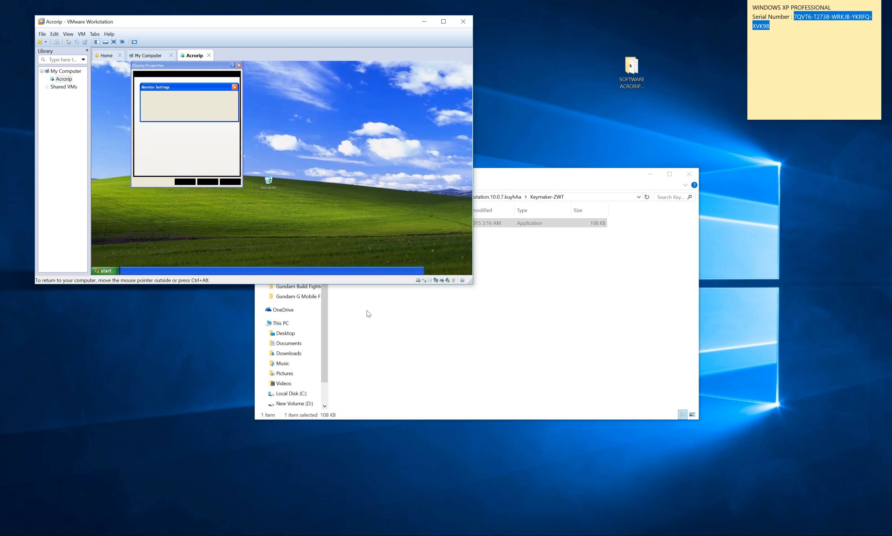
drag(470, 284, 668, 453)
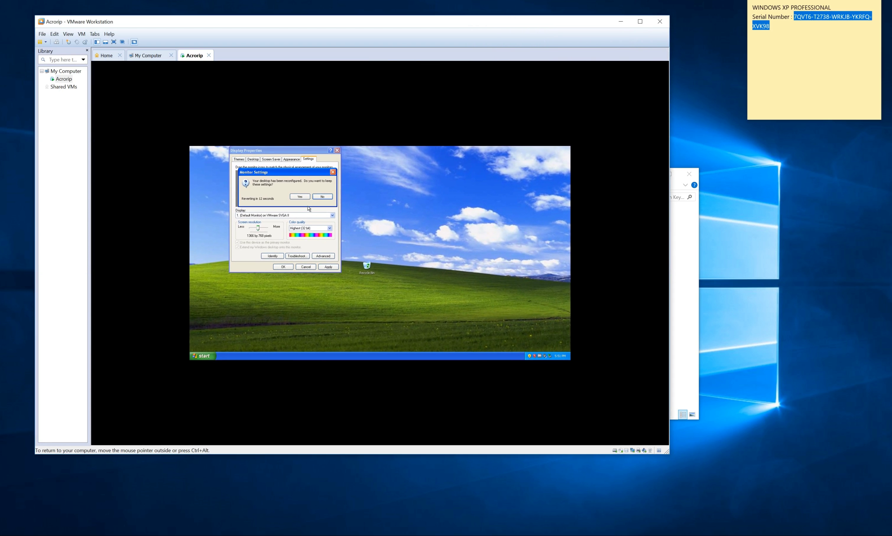
click(302, 196)
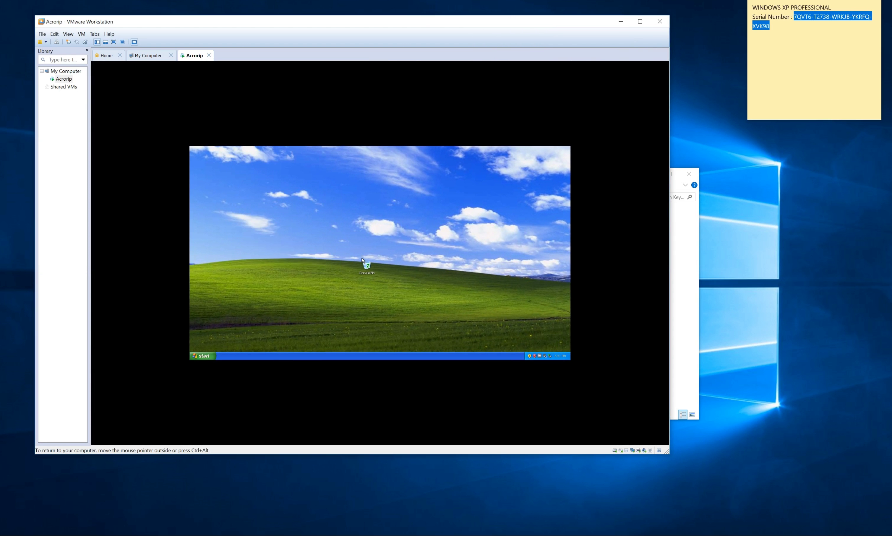
Move the Recycle Bin toward the lower-right corner of the Windows XP desktop and minimize the host's Keymaker-ZWT folder window.
drag(362, 259, 529, 304)
click(690, 273)
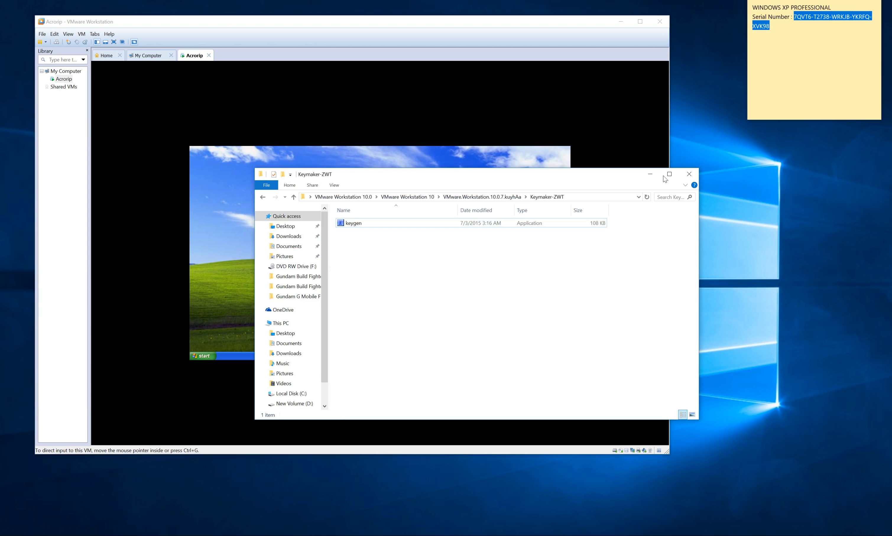
click(648, 176)
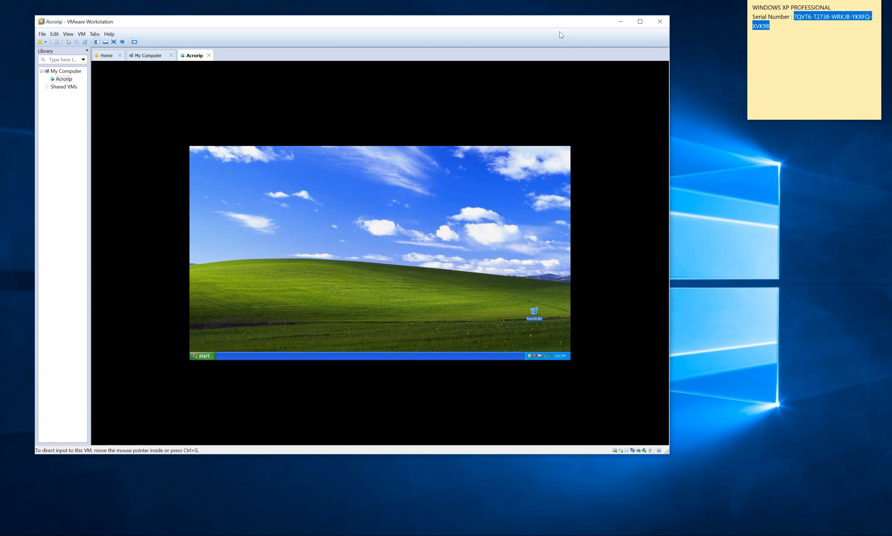
Move the VMware window clear of the host's desktop icons and place the SOFTWARE ACRORIP folder below the VMware icons.
drag(550, 23, 730, 91)
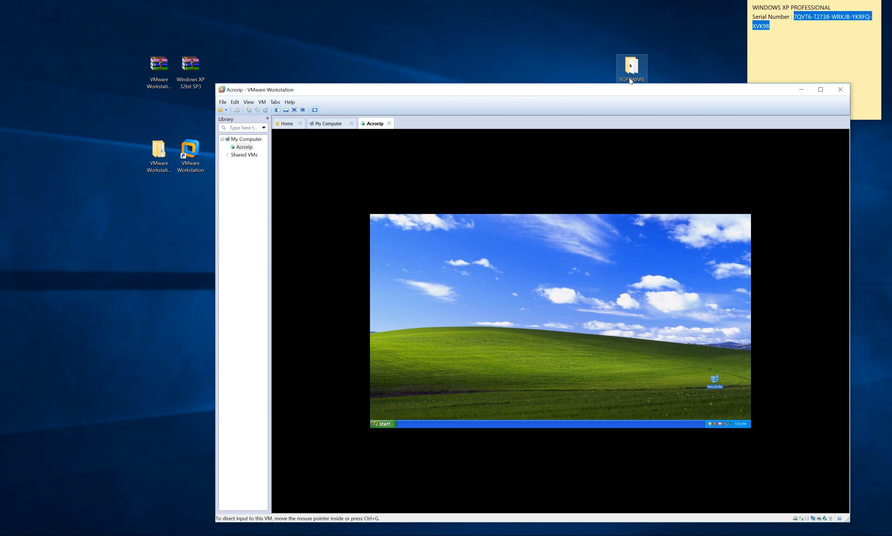
drag(629, 68, 130, 239)
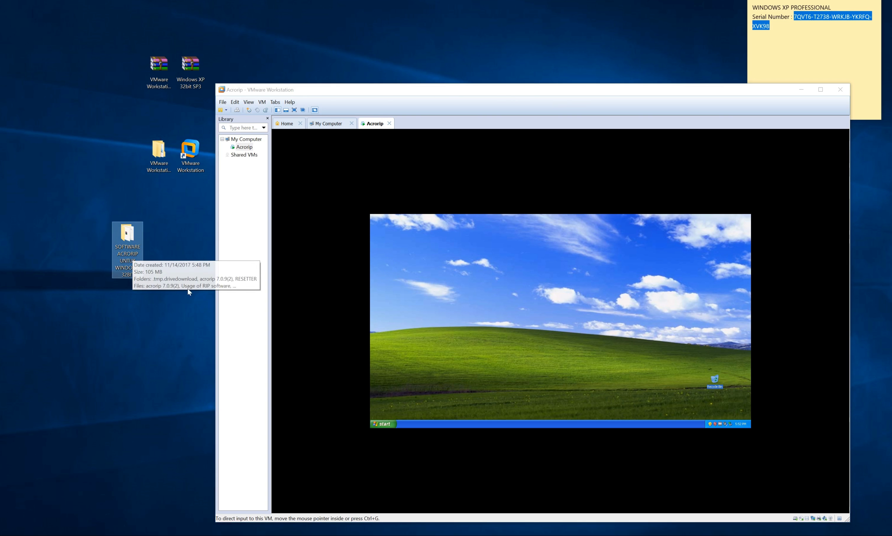
click(465, 336)
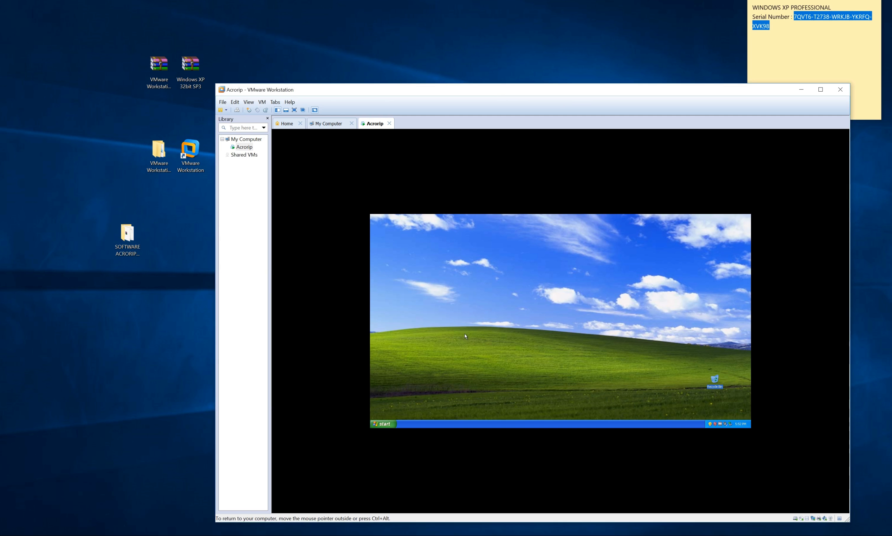
key(ctrl+alt)
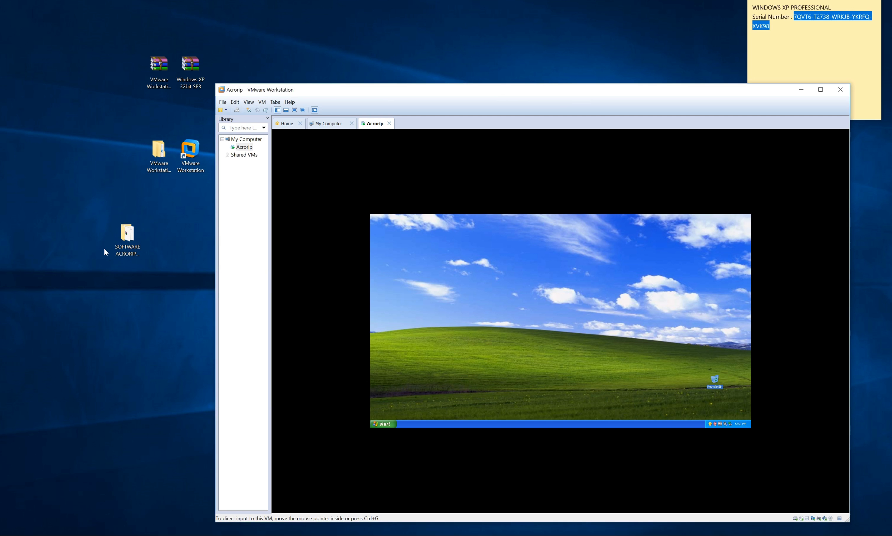
Copy the SOFTWARE ACRORIP UNTUK WINDOWS 32BIT folder from the host desktop to the upper-left corner of the Windows XP desktop.
click(190, 376)
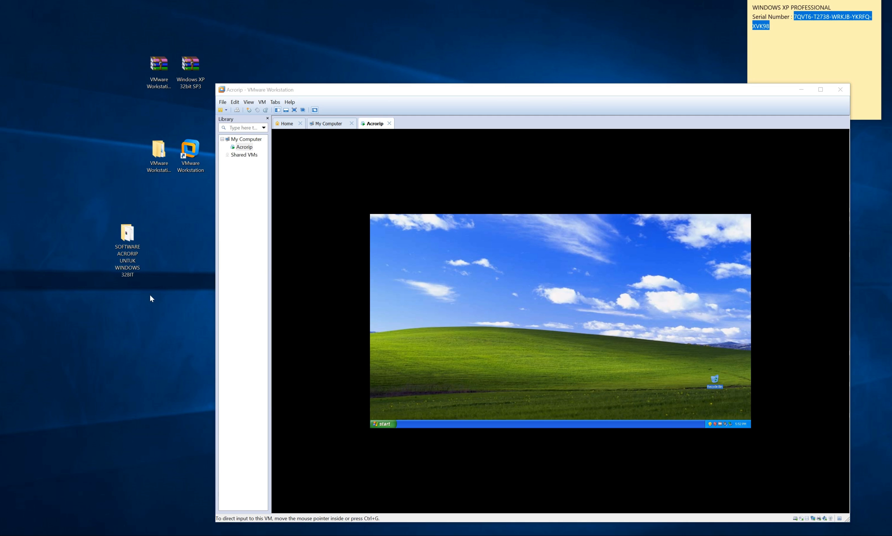
click(137, 255)
mouse_move(140, 275)
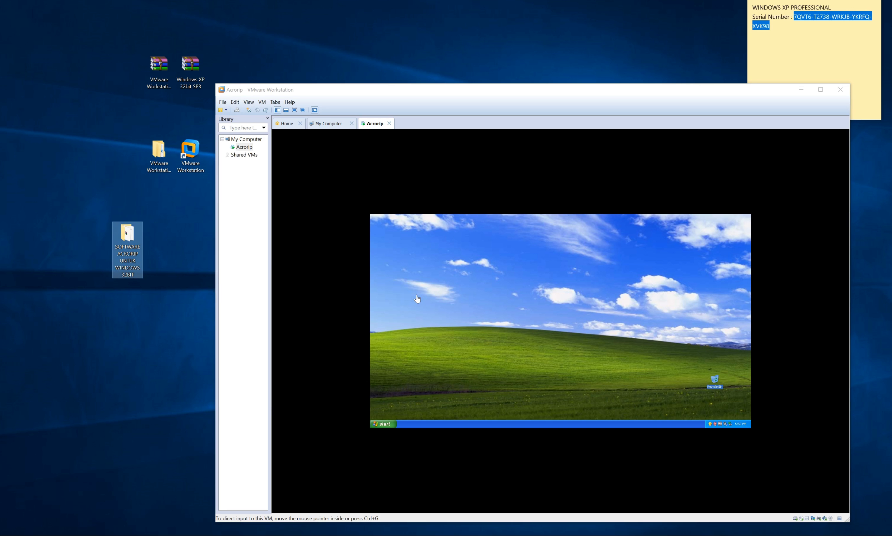
mouse_move(135, 256)
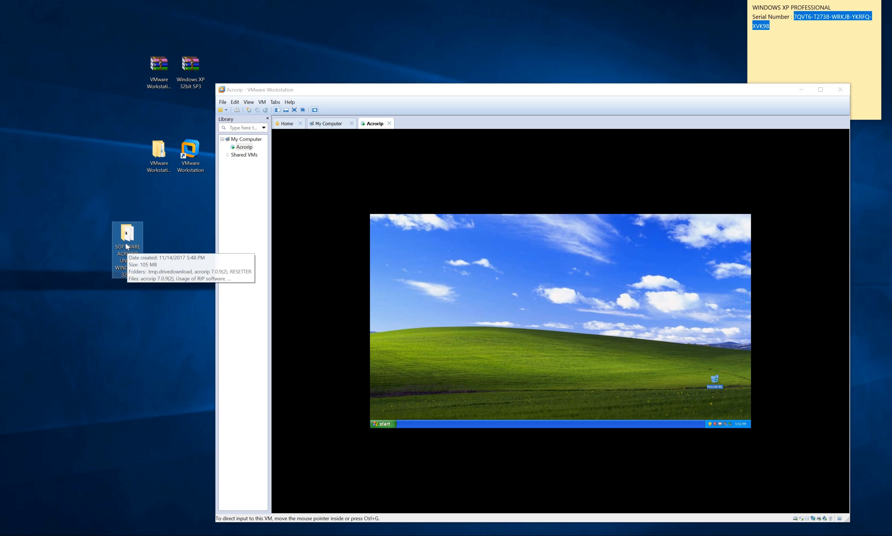
drag(127, 244, 443, 301)
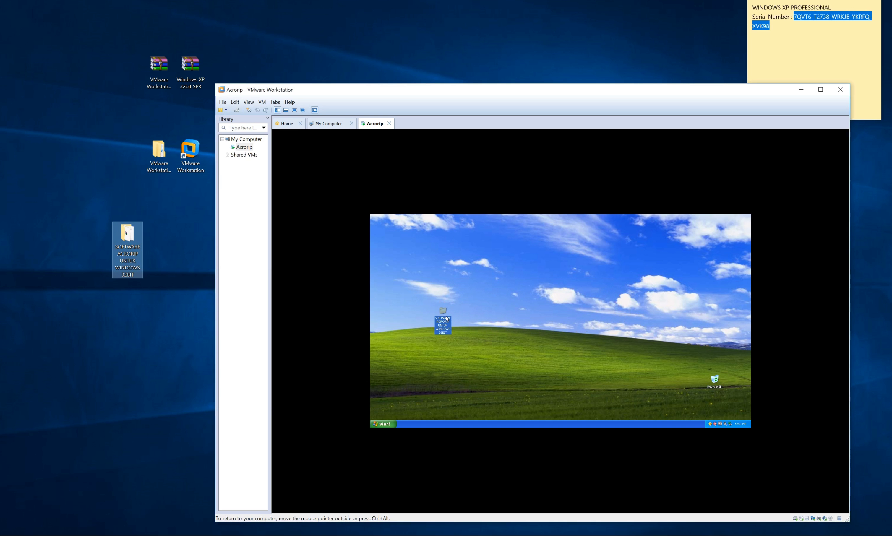
drag(440, 327, 397, 257)
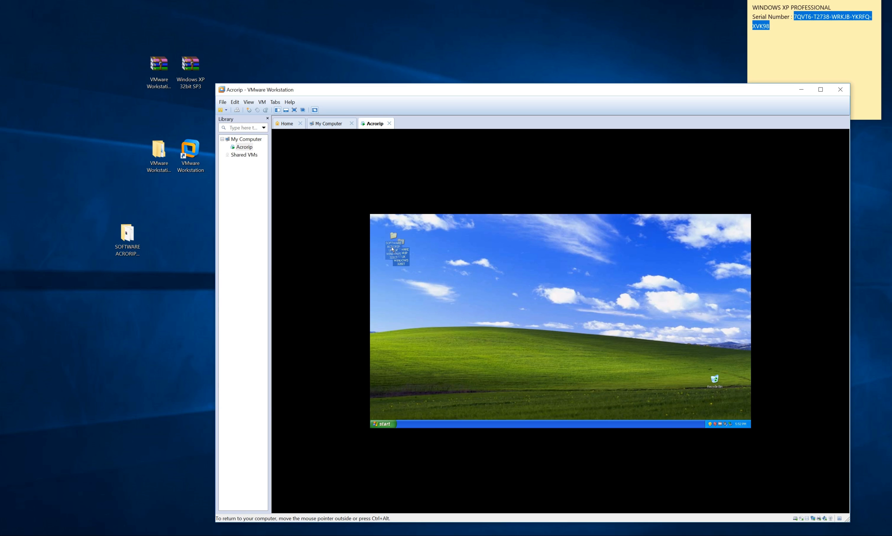
drag(401, 259, 381, 238)
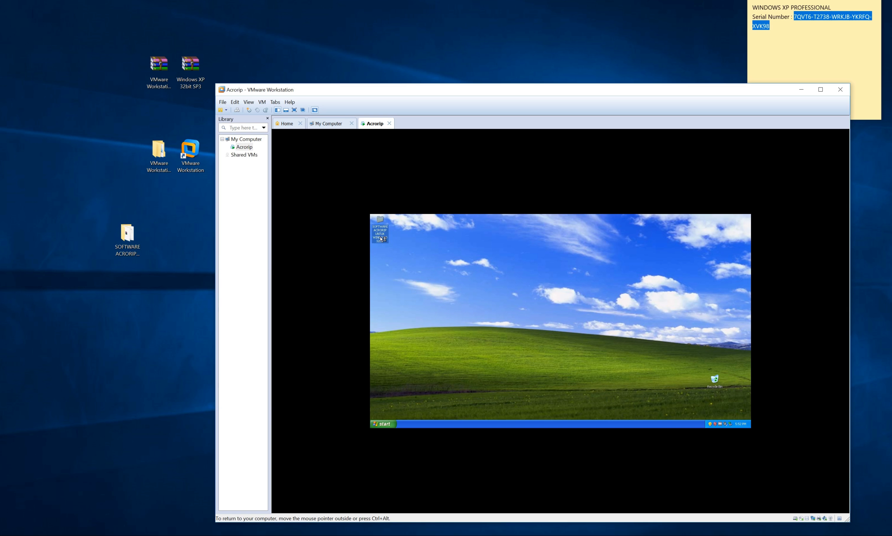
Launch the AcroRIP setup from the AcroRIP709 subfolder of the copied software folder and minimize the folder window.
double_click(381, 238)
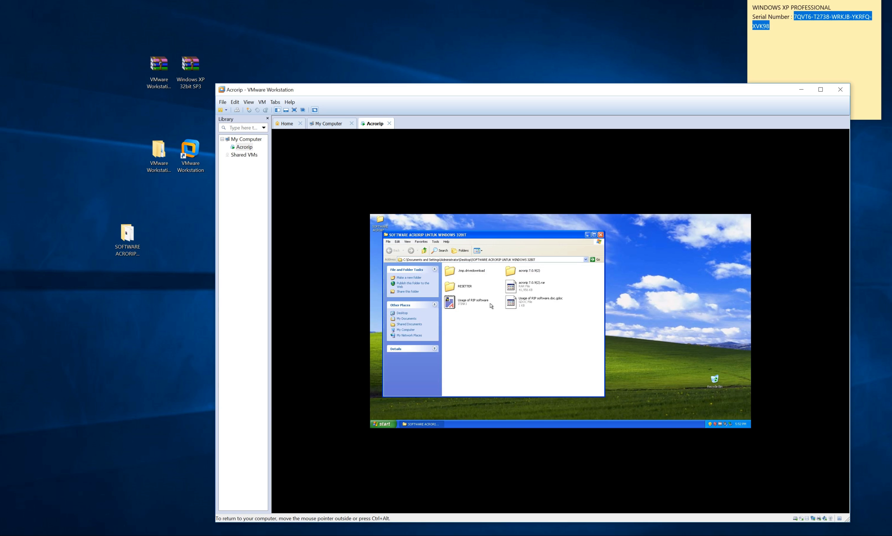
double_click(529, 277)
double_click(468, 271)
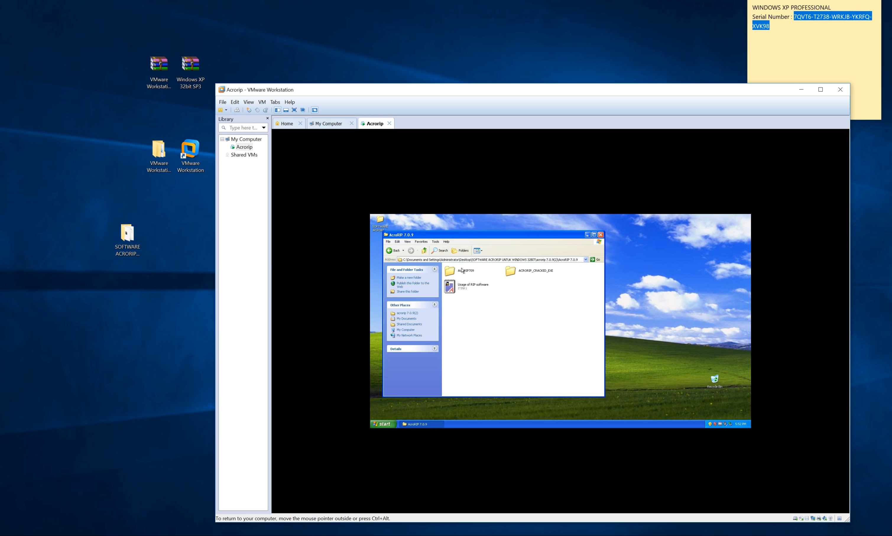
click(470, 274)
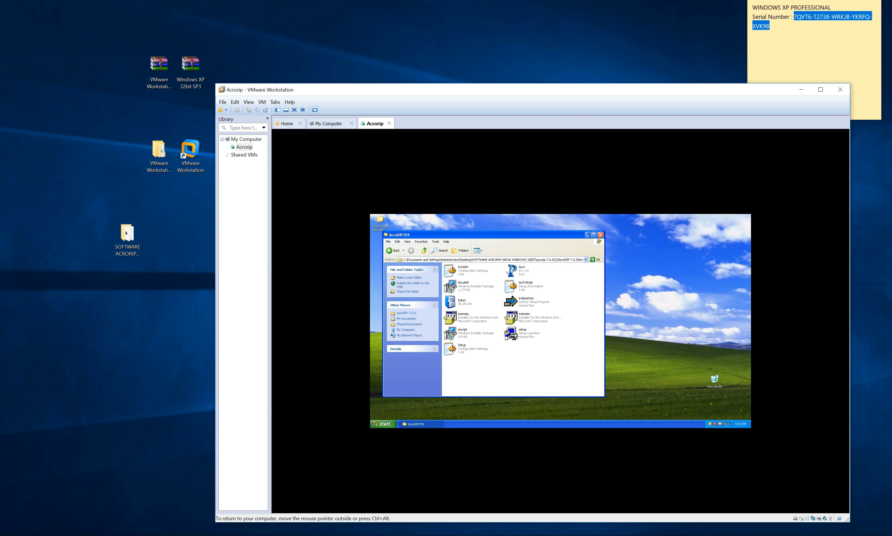
click(535, 331)
double_click(532, 336)
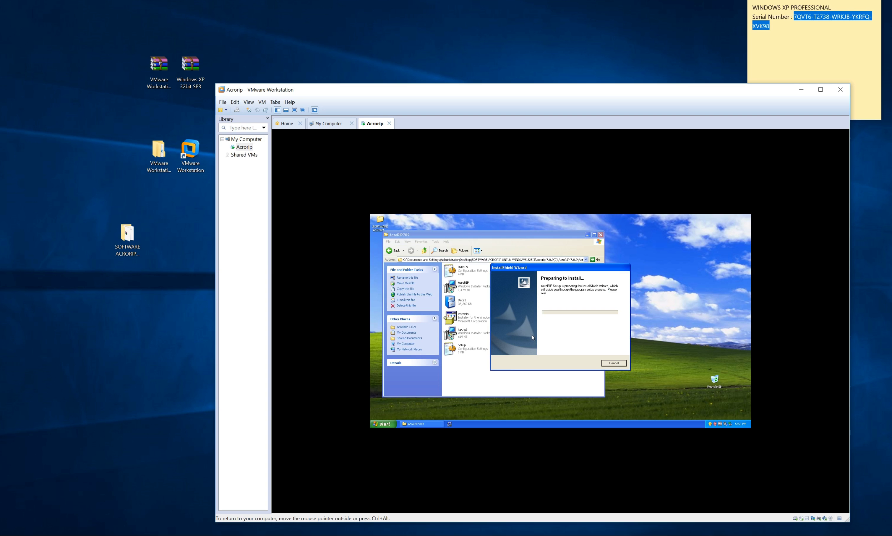
click(587, 235)
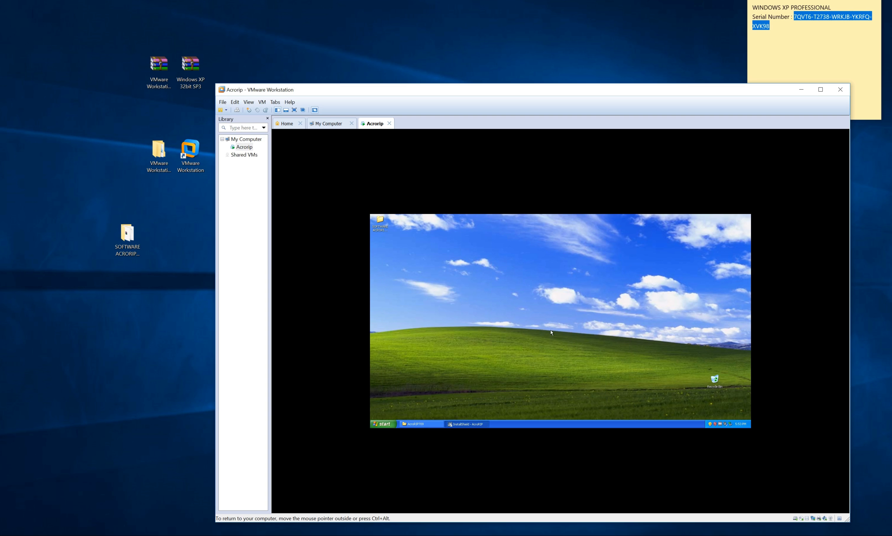
Install AcroRIP to C:\AcroRIP and finish the setup with the option to restart the computer later.
click(595, 368)
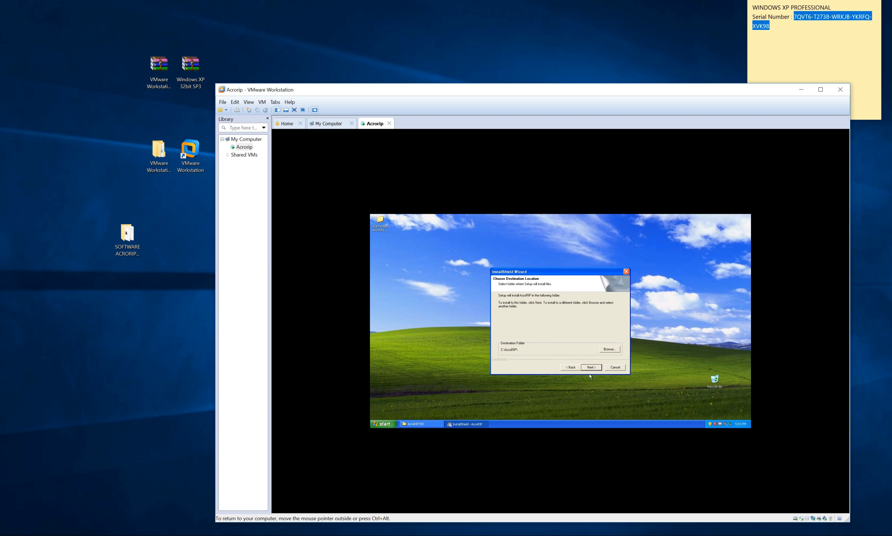
click(596, 369)
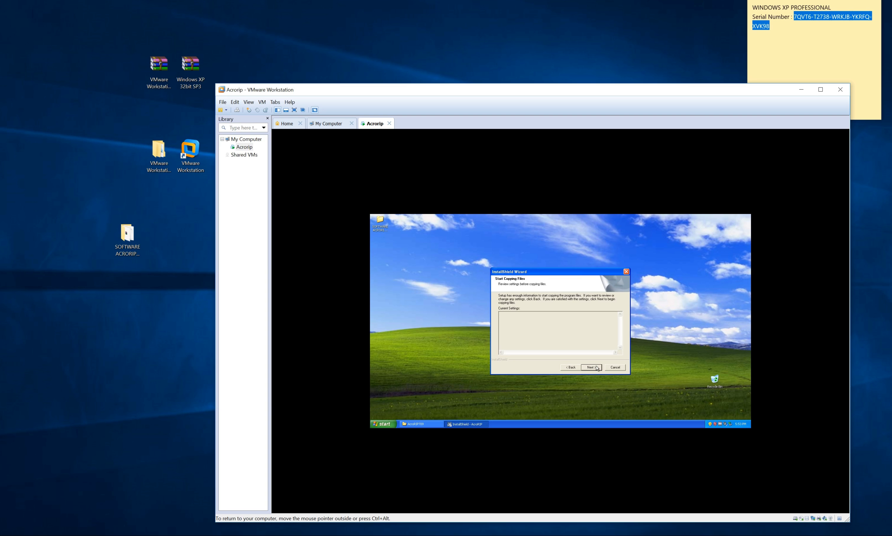
click(591, 368)
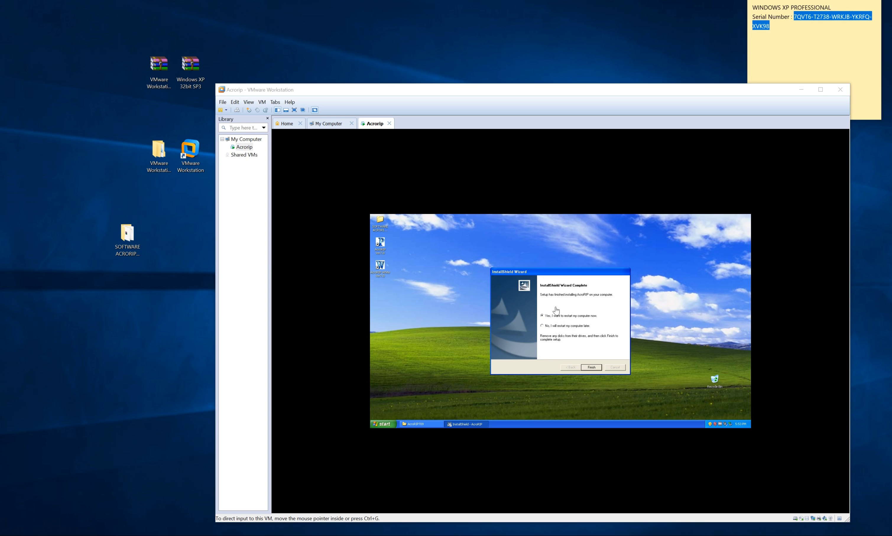
click(558, 330)
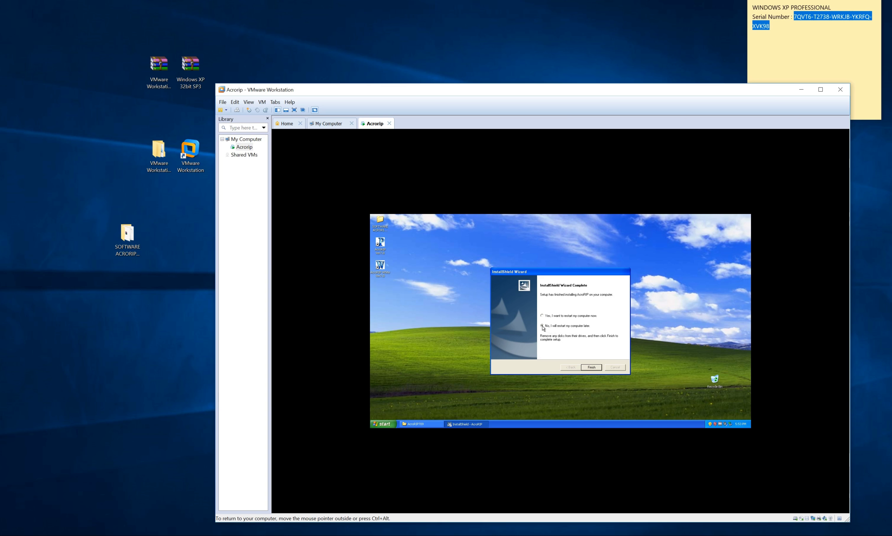
click(591, 367)
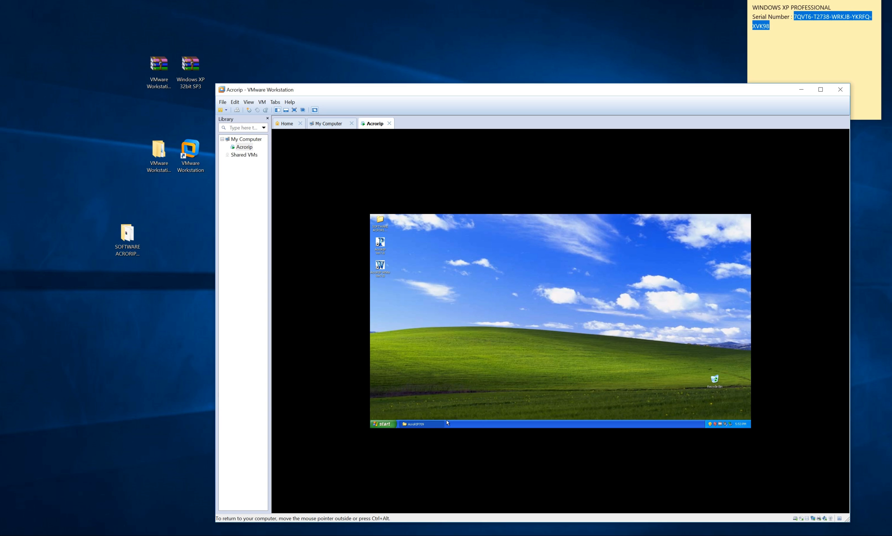
Copy both program files from the ACRORIP_CRACKED_EXE folder inside AcroRIP 7.0.9 and minimize the folder window.
click(424, 424)
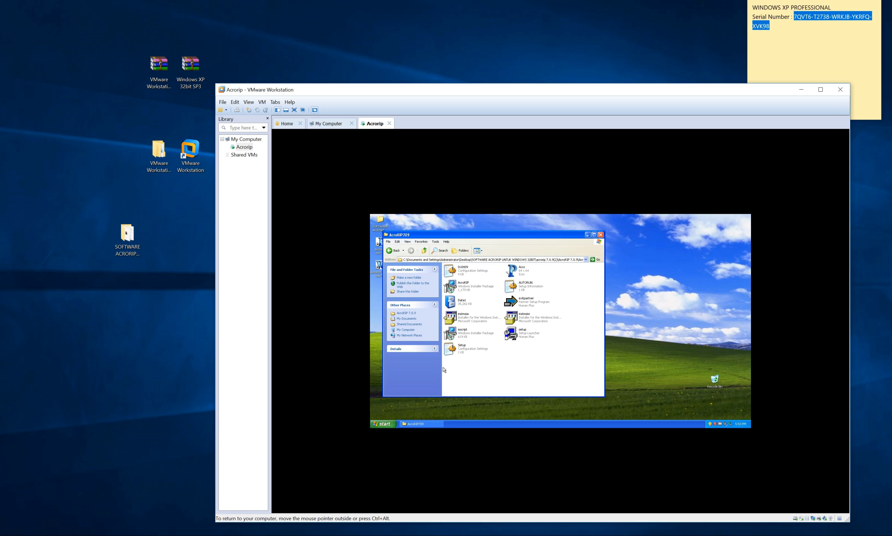
key(BackSpace)
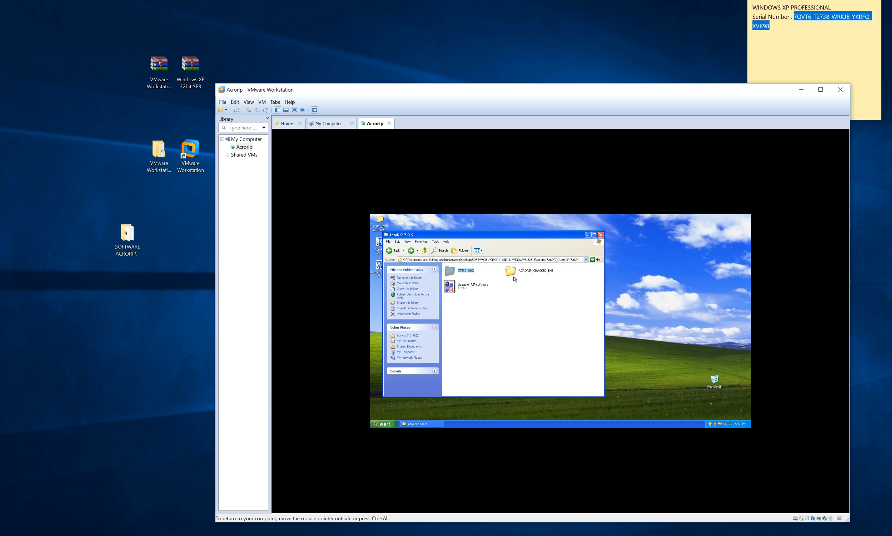
double_click(516, 276)
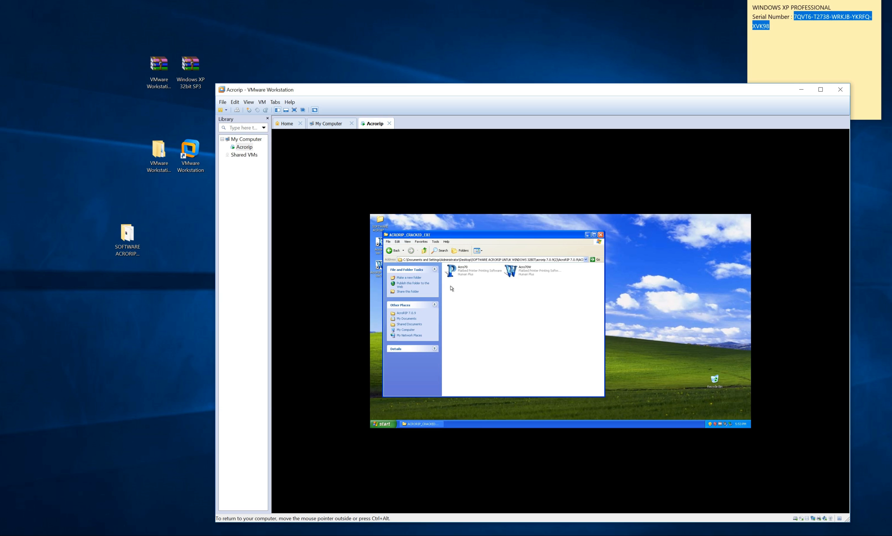
drag(449, 289, 546, 270)
right_click(542, 270)
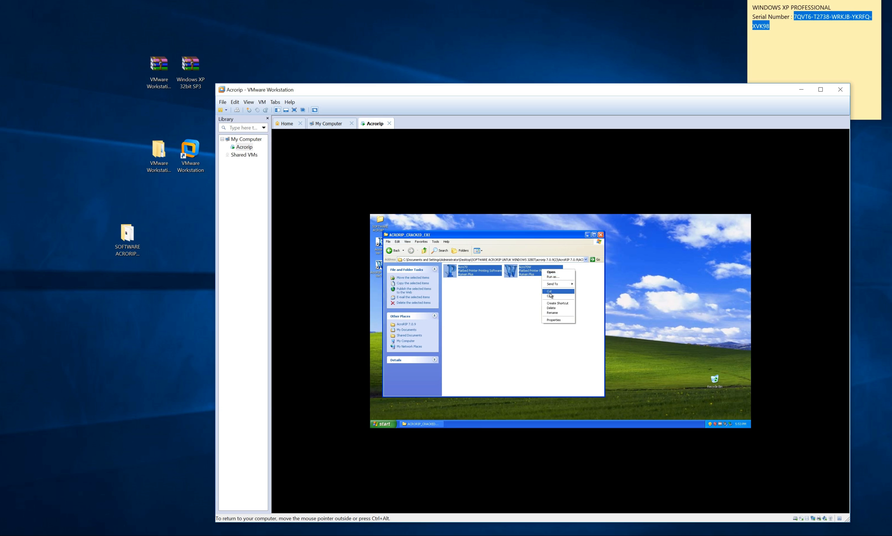
click(556, 295)
drag(486, 305, 536, 276)
right_click(536, 276)
click(554, 300)
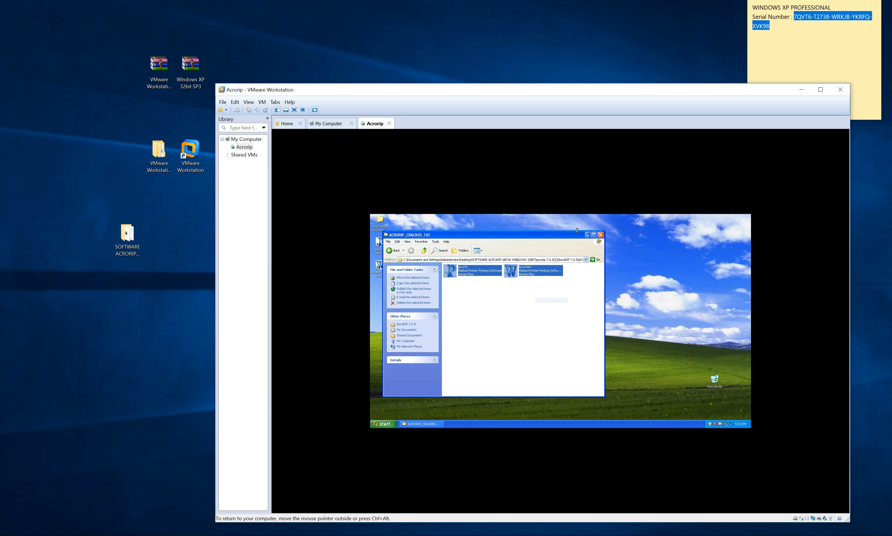
click(587, 236)
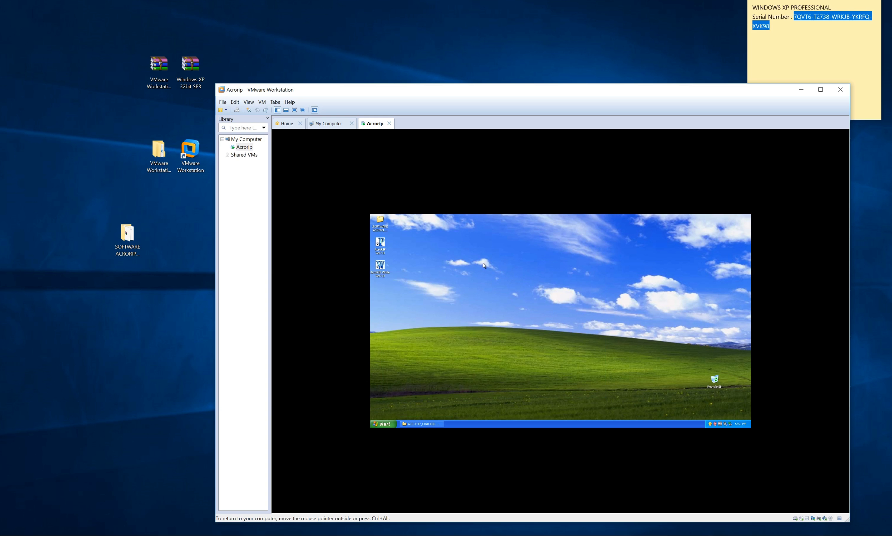
Open the target folder of the AcroRIP White Ver7.0 desktop shortcut and paste the copied program files there, replacing all existing ones.
click(381, 273)
right_click(385, 274)
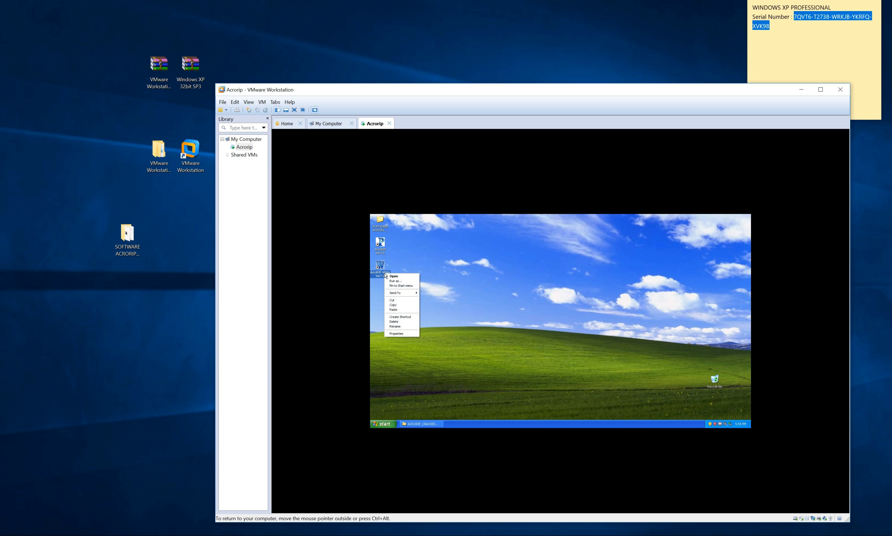
click(407, 334)
click(419, 369)
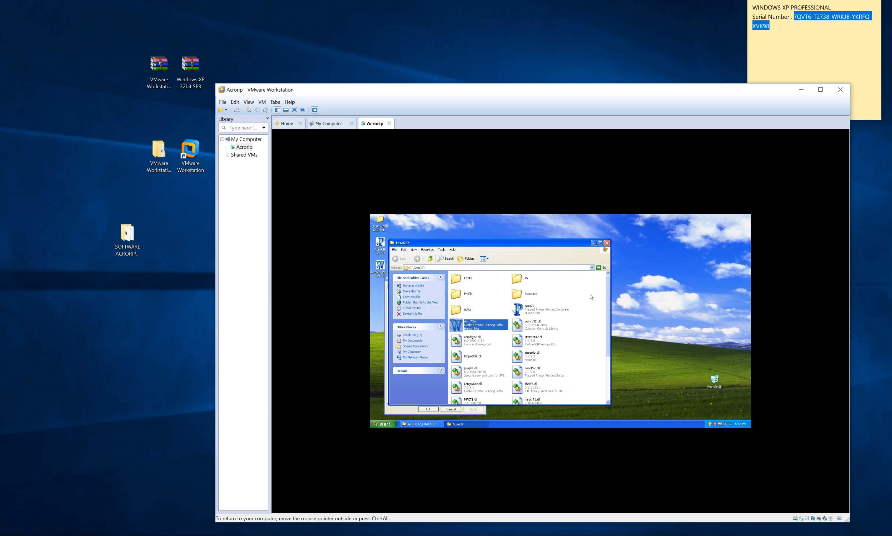
scroll(583, 318, down, 3)
scroll(585, 347, up, 3)
right_click(585, 341)
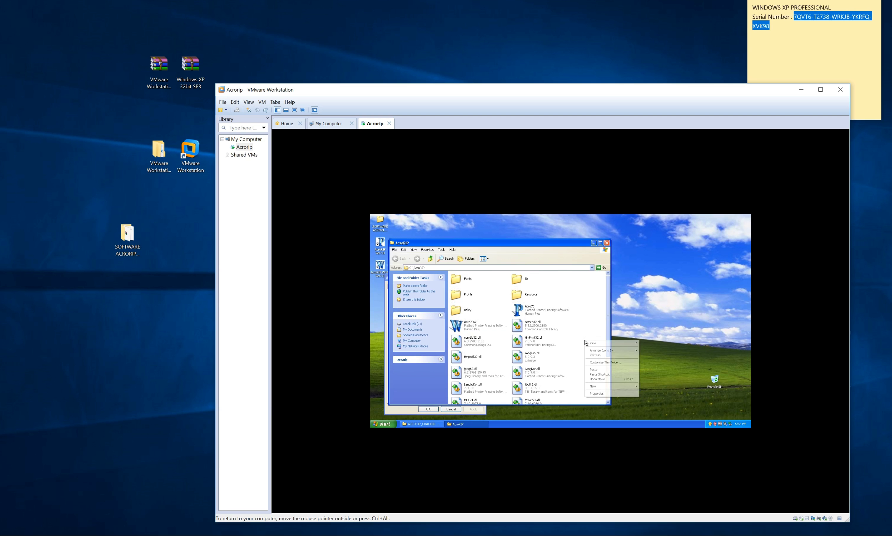
click(596, 370)
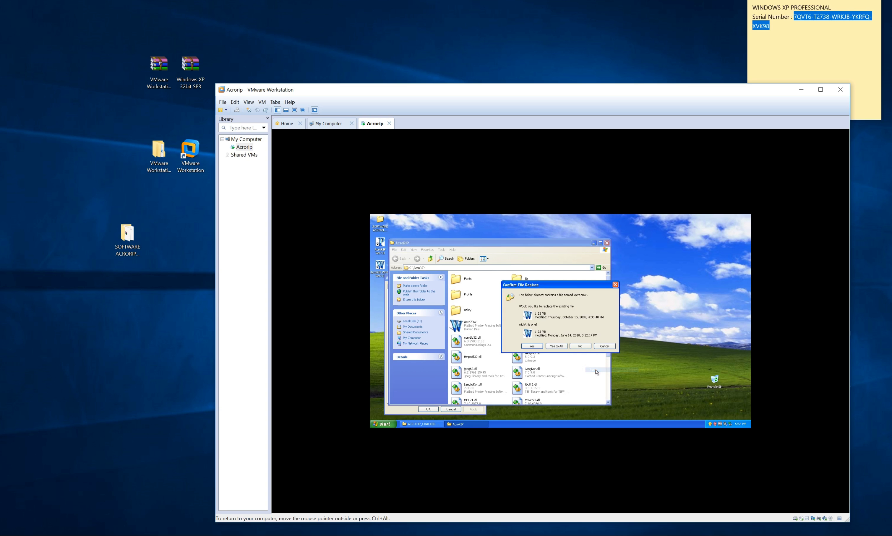
click(555, 346)
Close the AcroRIP folder, the shortcut's properties and the ACRORIP_CRACKED_EXE folder.
click(607, 244)
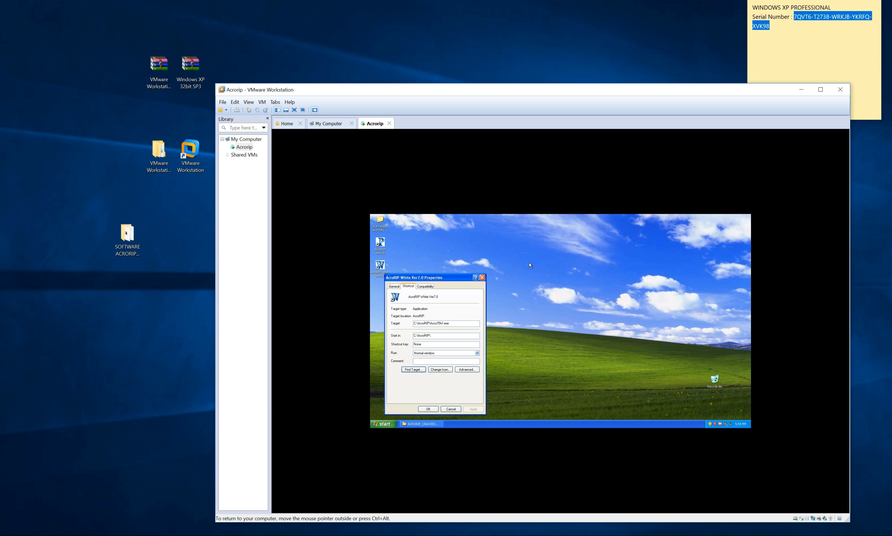
click(482, 278)
click(428, 425)
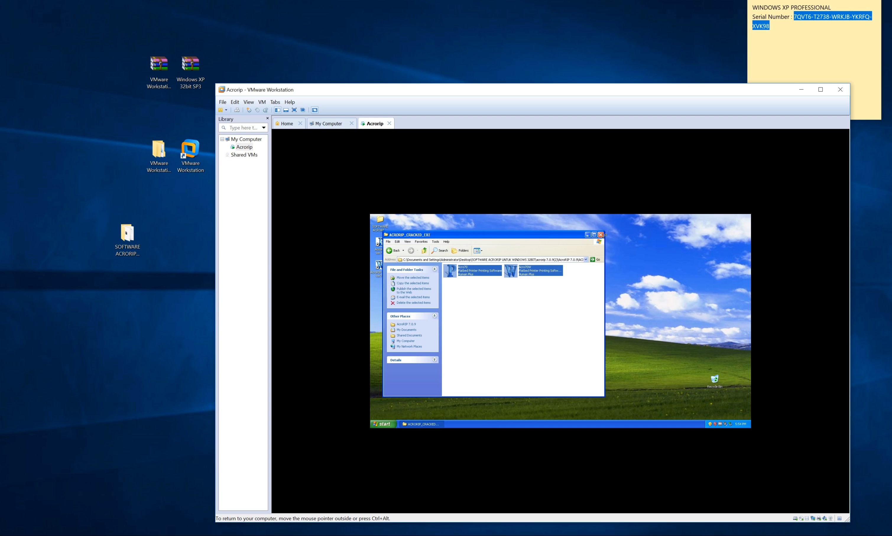
click(601, 235)
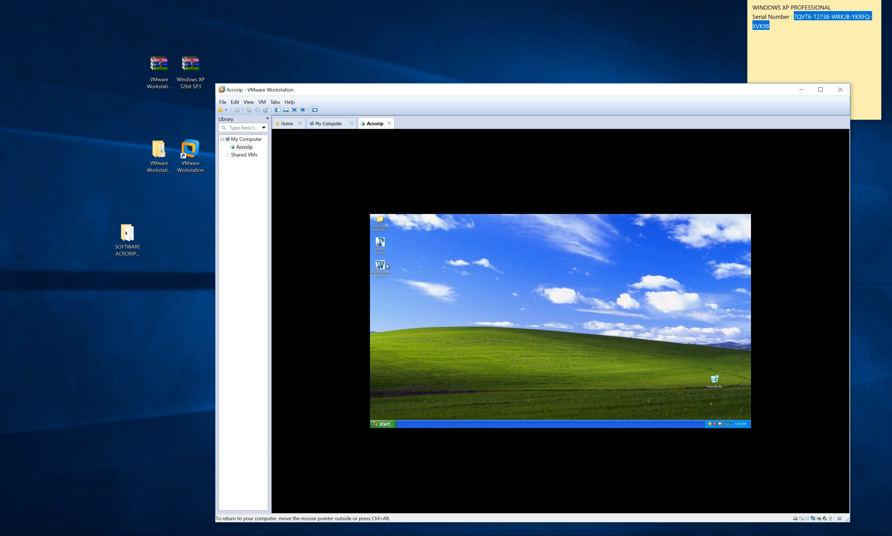
Restart Windows XP, enlarge the VMware window around it and direct input to the virtual machine.
click(383, 424)
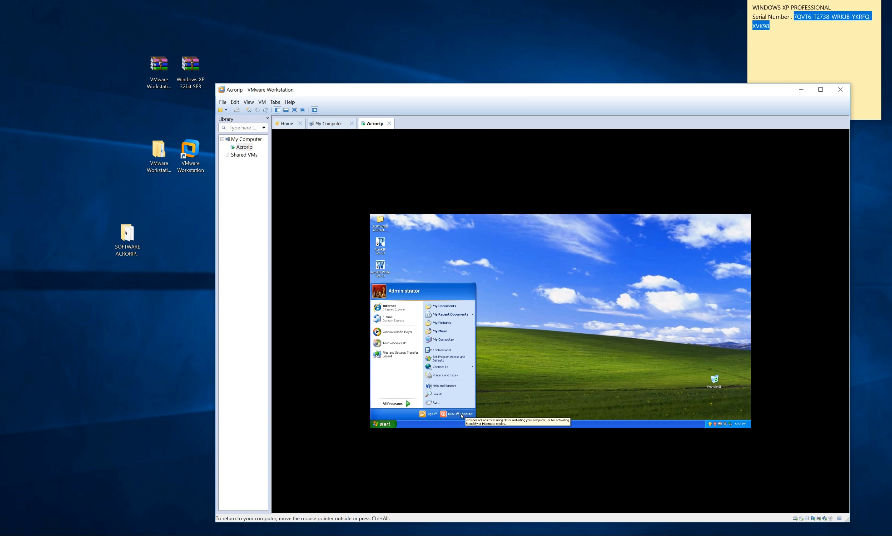
click(394, 425)
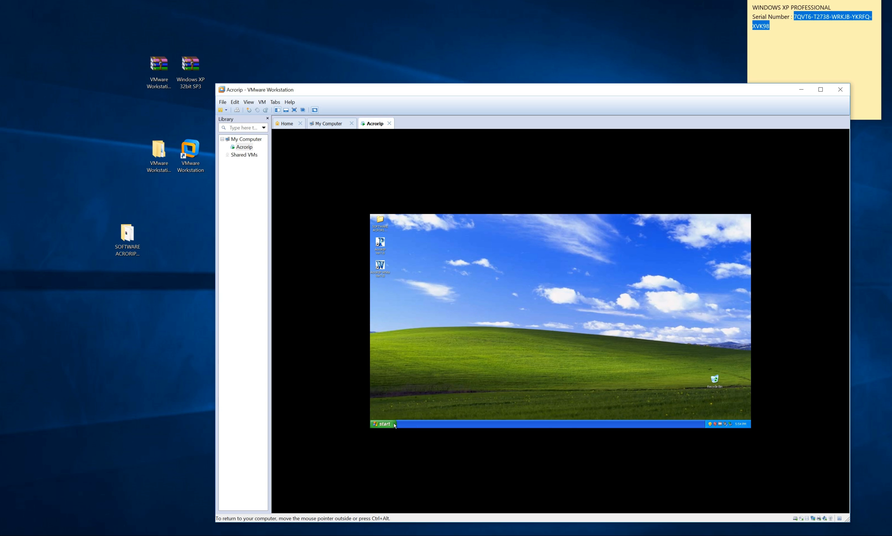
click(394, 424)
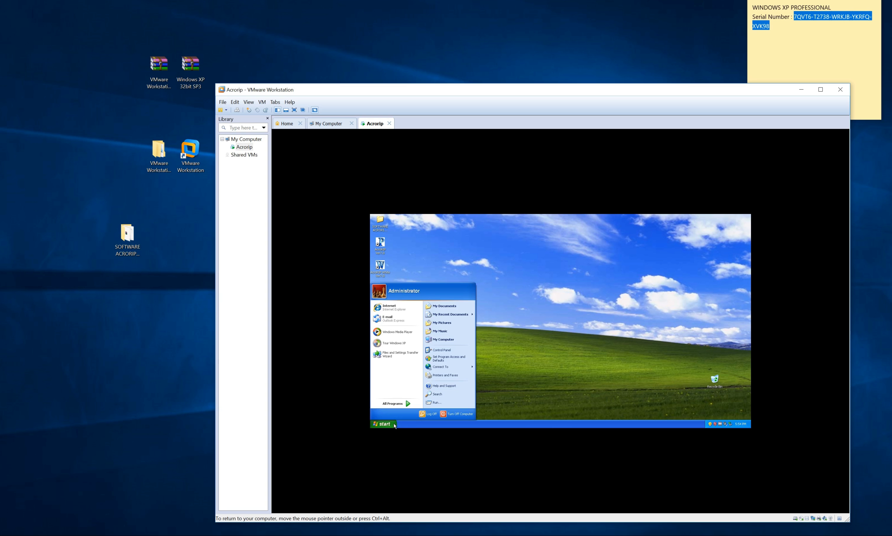
click(458, 414)
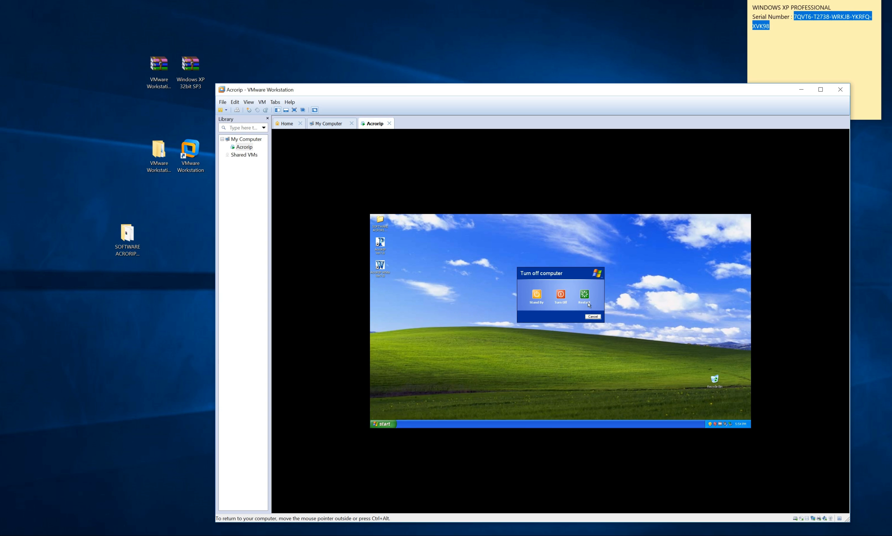
click(586, 300)
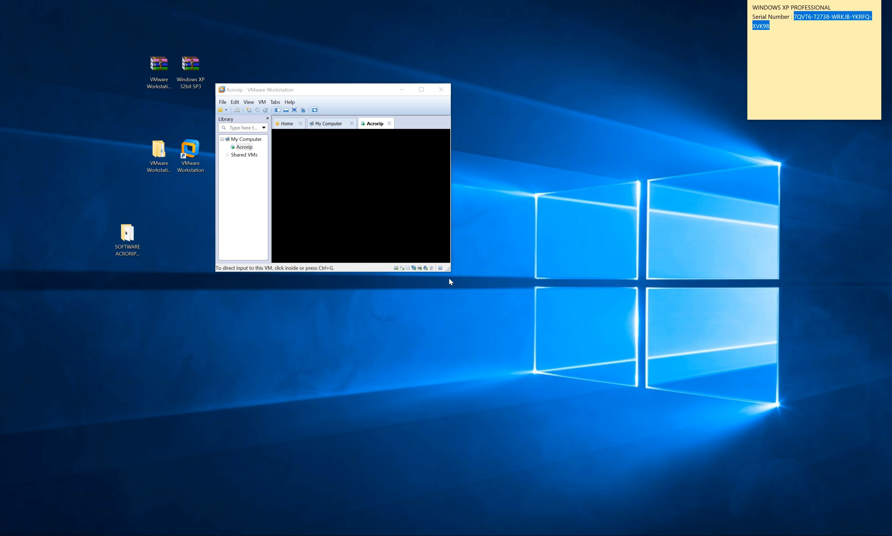
drag(448, 268, 763, 441)
click(623, 350)
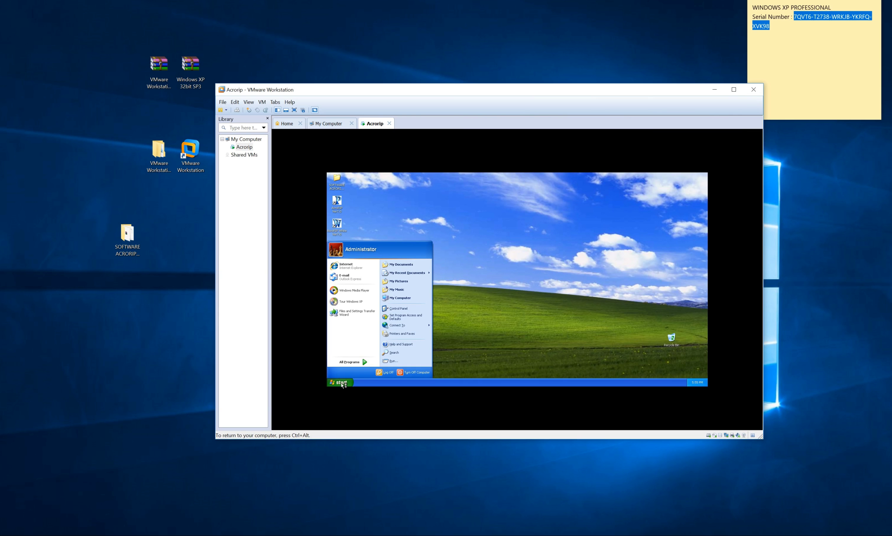
Close the Windows XP Start menu and dismiss the tour notification.
click(342, 383)
click(341, 383)
click(342, 383)
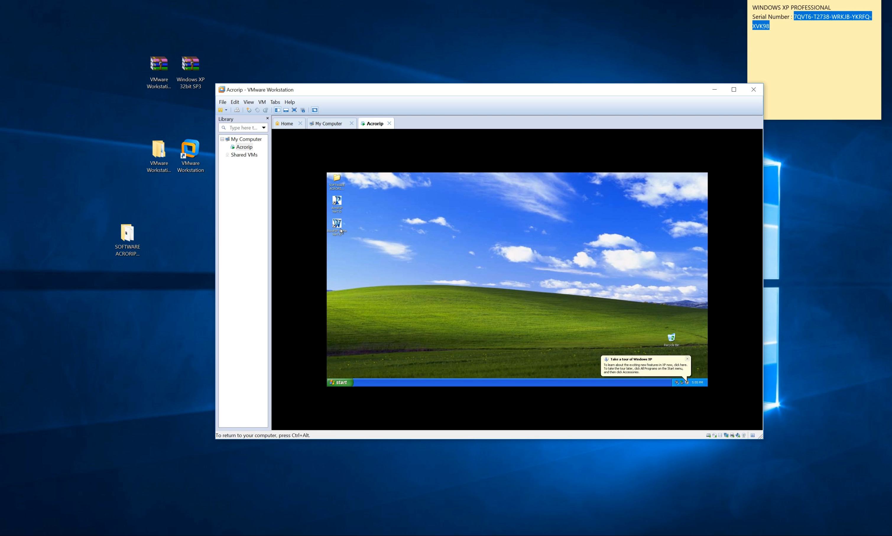
click(687, 359)
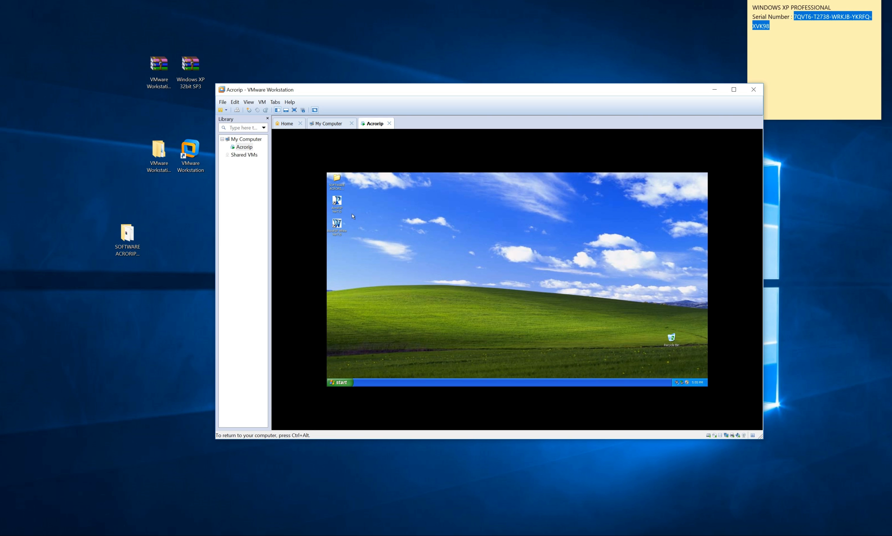
Launch AcroRIP White Ver7.0 from its shortcut on the Windows XP desktop.
double_click(339, 231)
key(ctrl+alt)
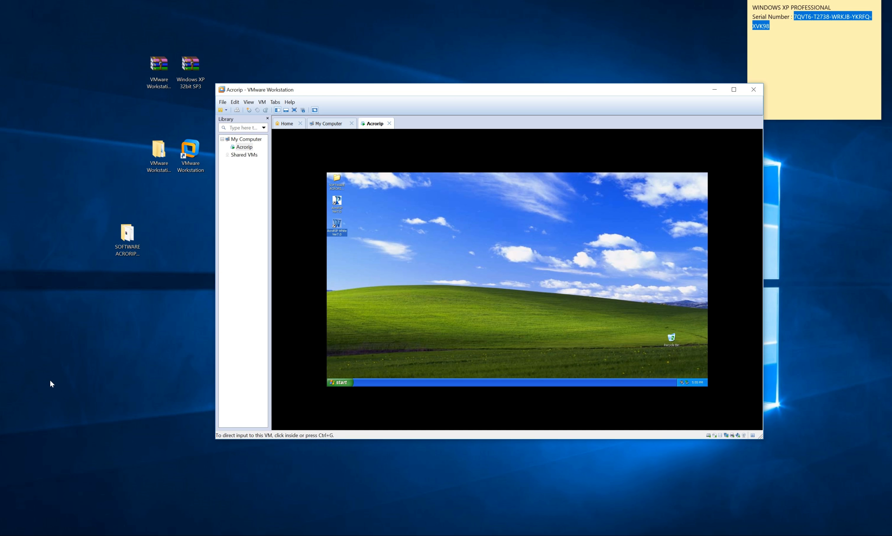
click(346, 244)
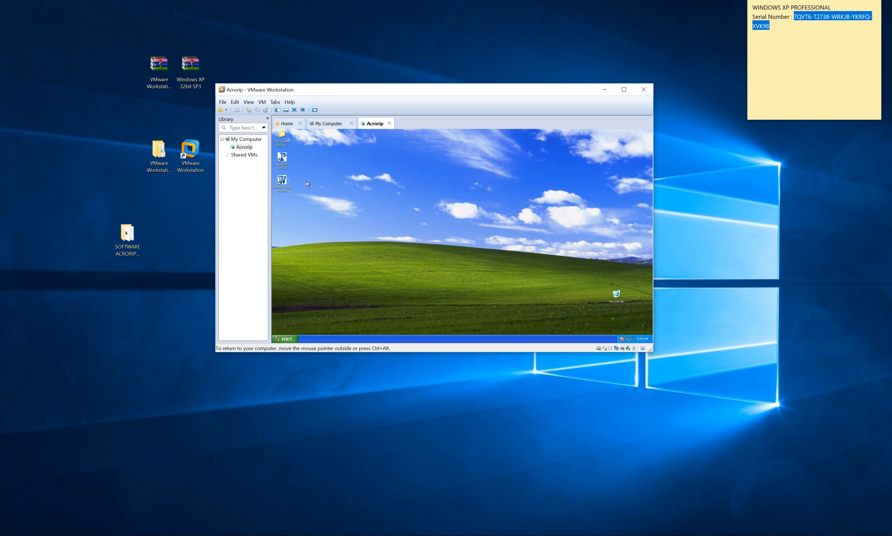
click(617, 316)
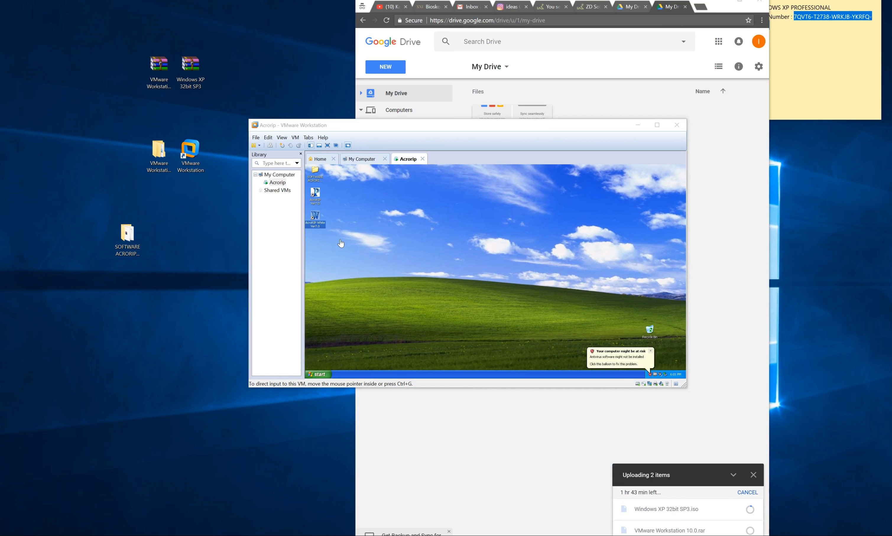
click(324, 225)
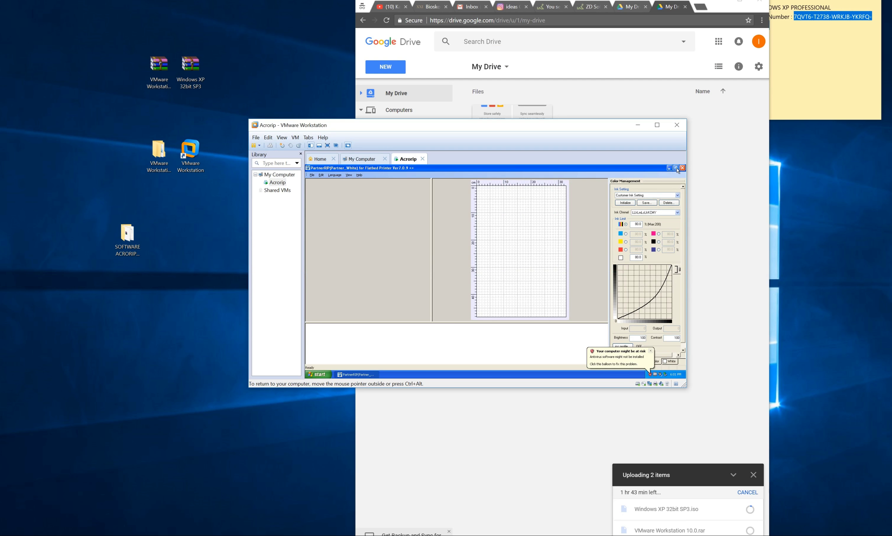
Restore the PartnerRIP window from full screen, make it taller and move it clear of the desktop shortcuts.
click(676, 169)
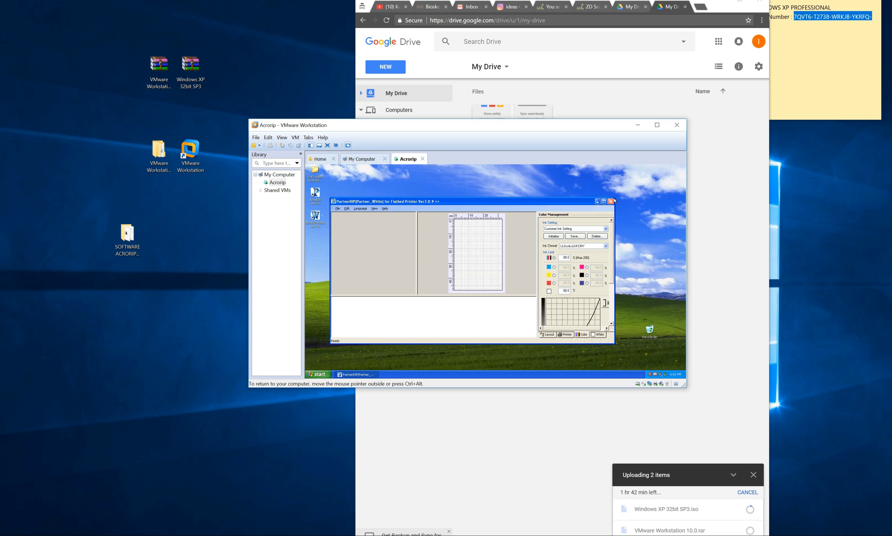
drag(614, 198, 615, 169)
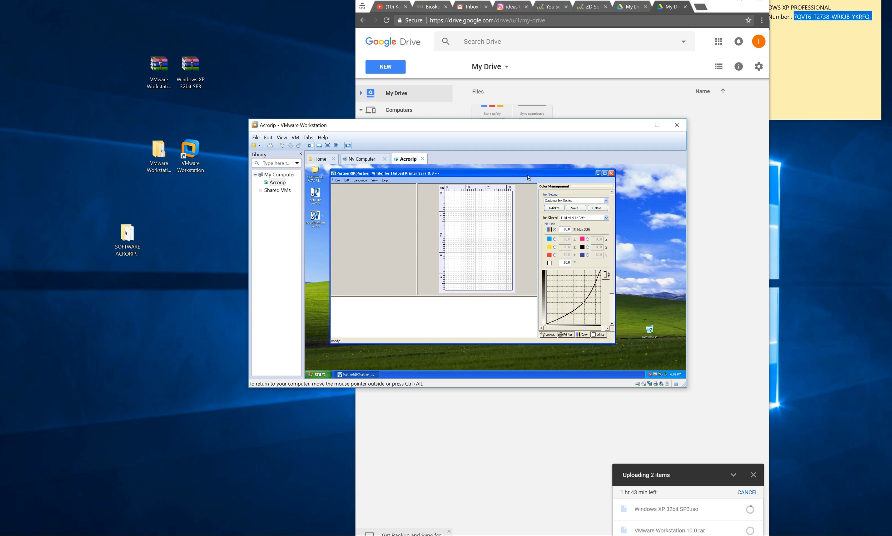
drag(528, 177, 554, 185)
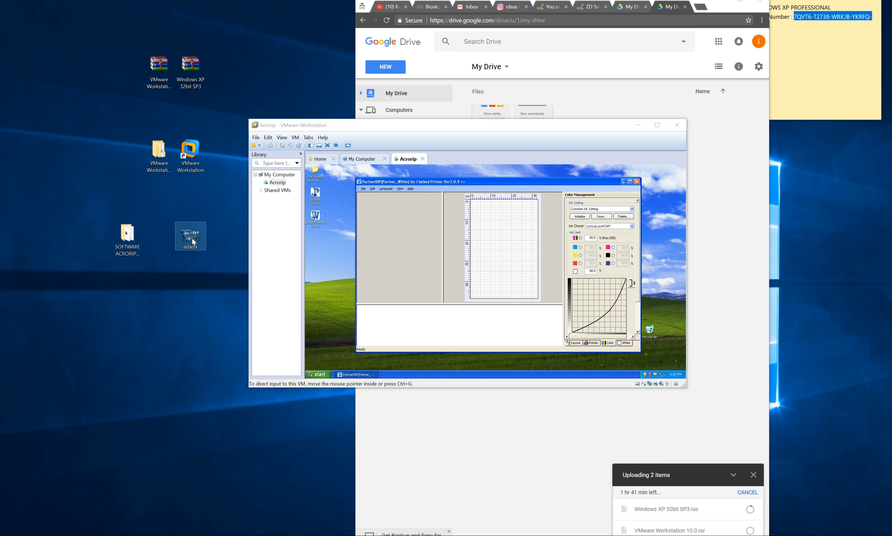
Copy the adada PNG image from the Windows 10 desktop to the Windows XP desktop and place it below the AcroRIP White shortcut.
drag(171, 265, 161, 298)
drag(116, 337, 189, 266)
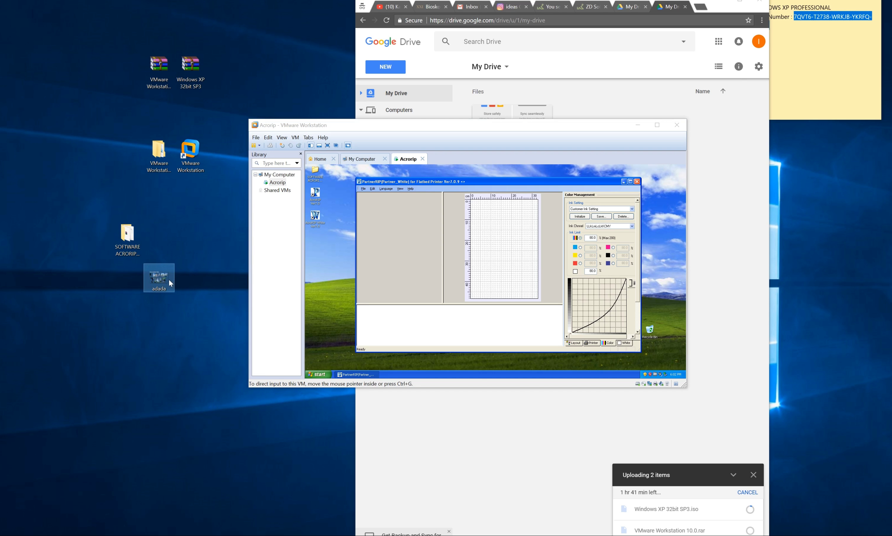
mouse_move(162, 278)
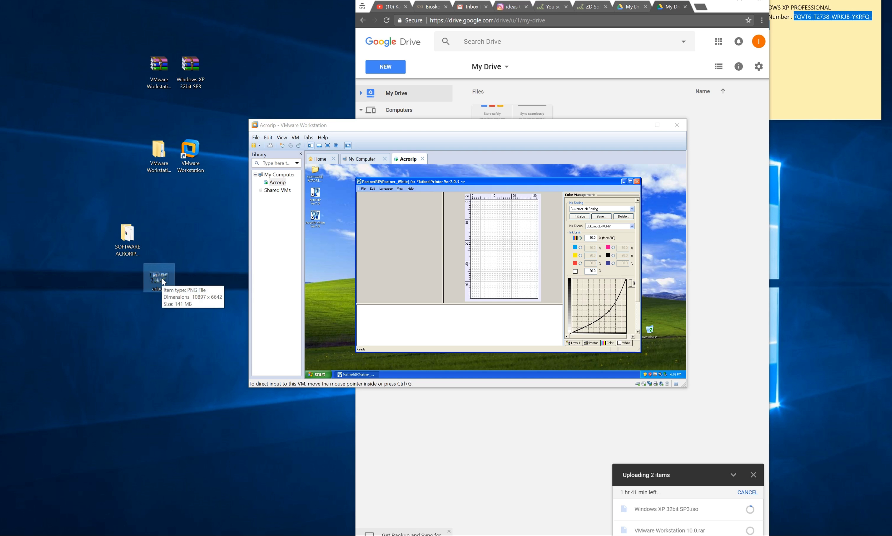
drag(163, 281, 337, 242)
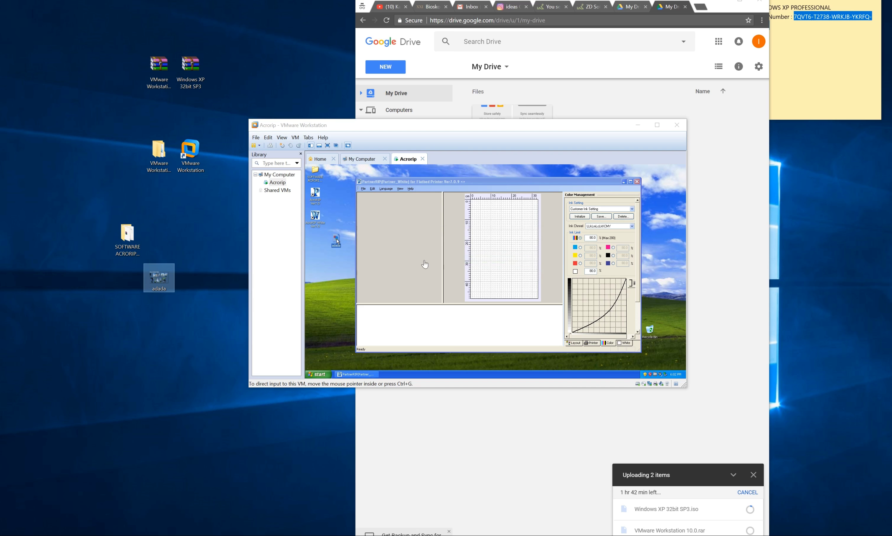
drag(337, 240, 315, 239)
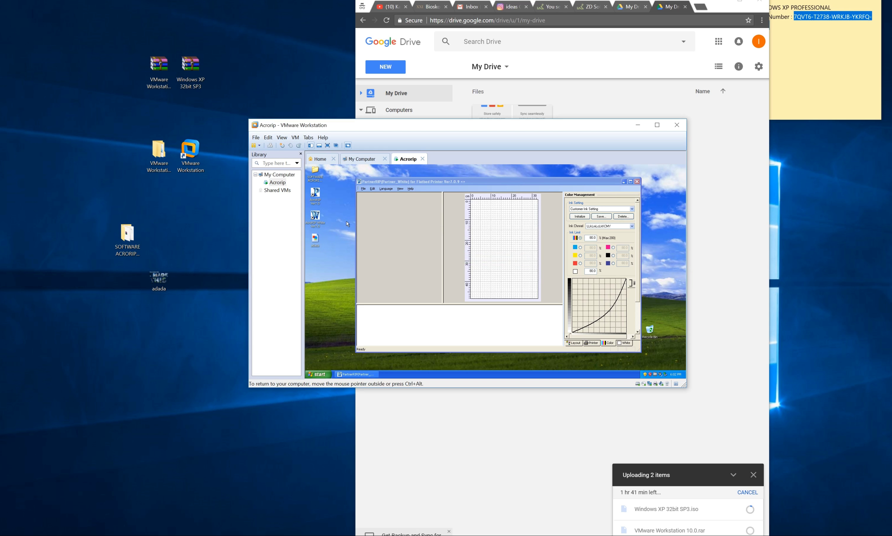
Open the adada image from the Windows XP desktop in PartnerRIP and move it inside the red template outline on the page.
click(363, 189)
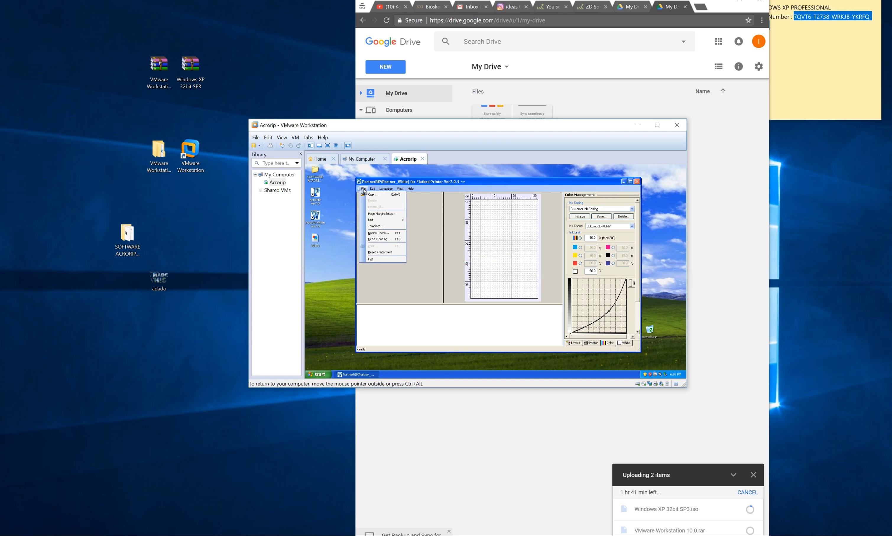
click(367, 195)
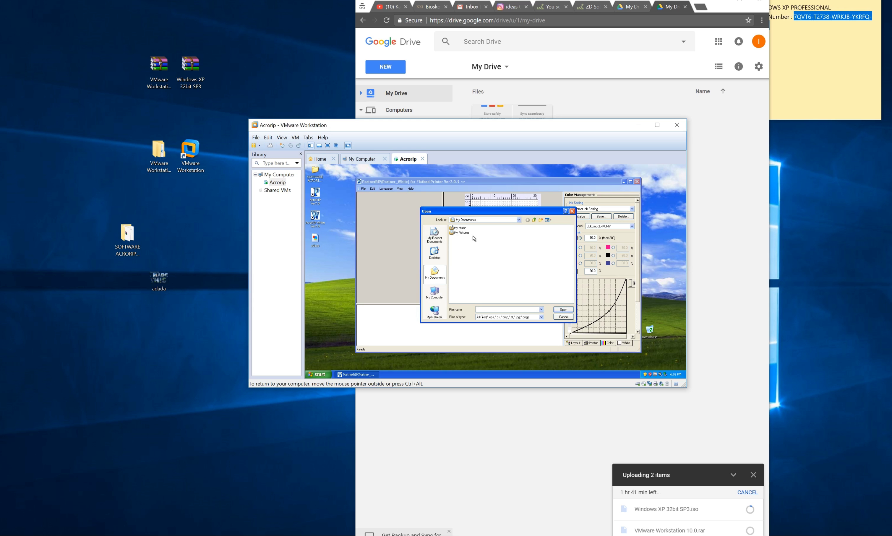
click(435, 252)
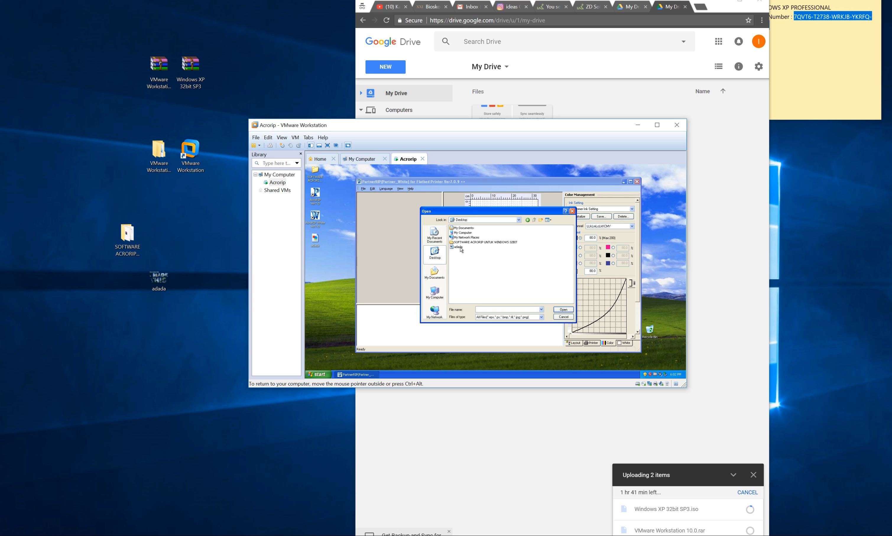
double_click(460, 249)
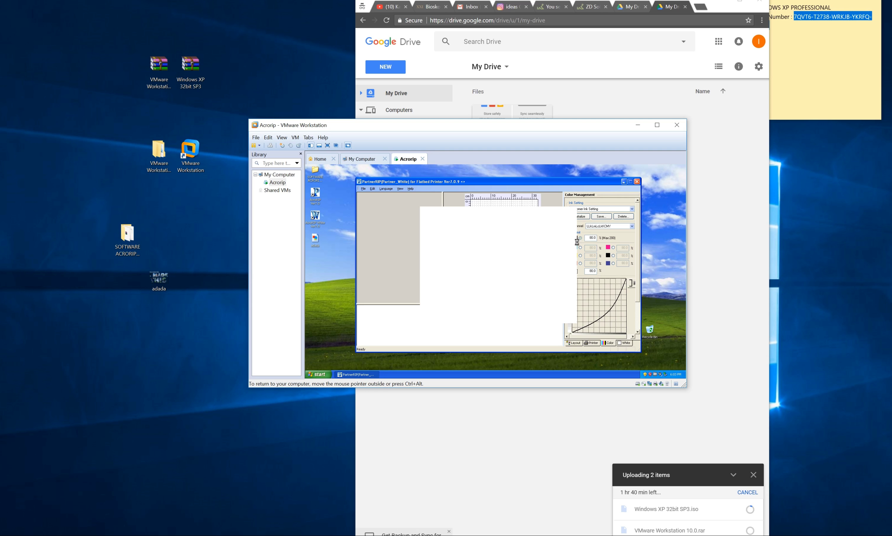
key(ctrl+alt)
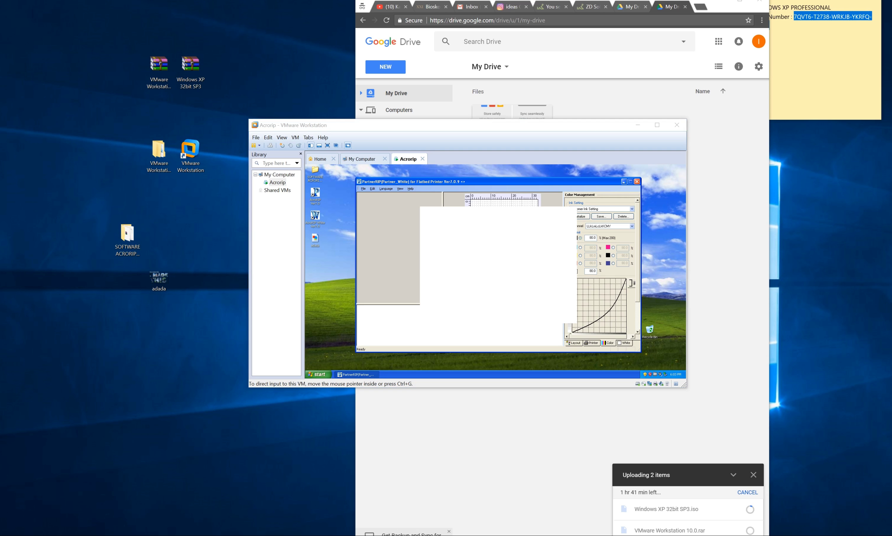
click(500, 217)
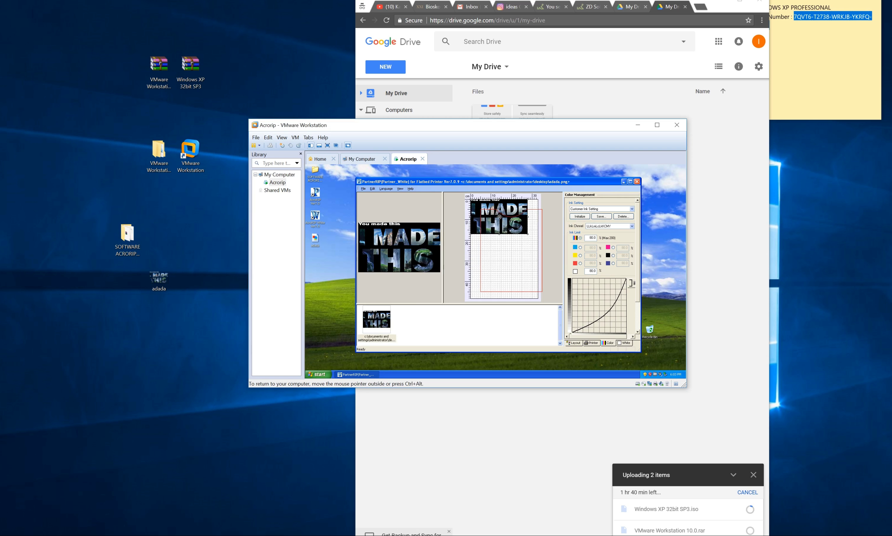
drag(499, 217, 509, 236)
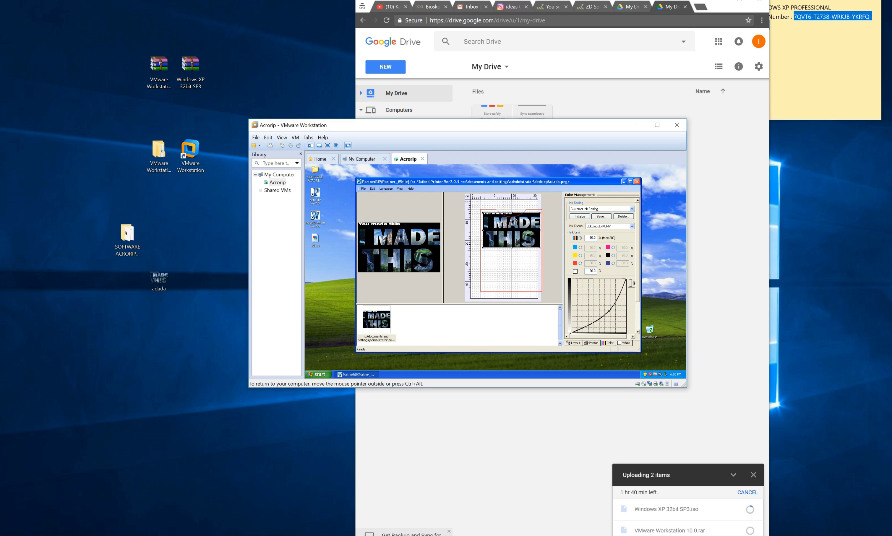
click(373, 189)
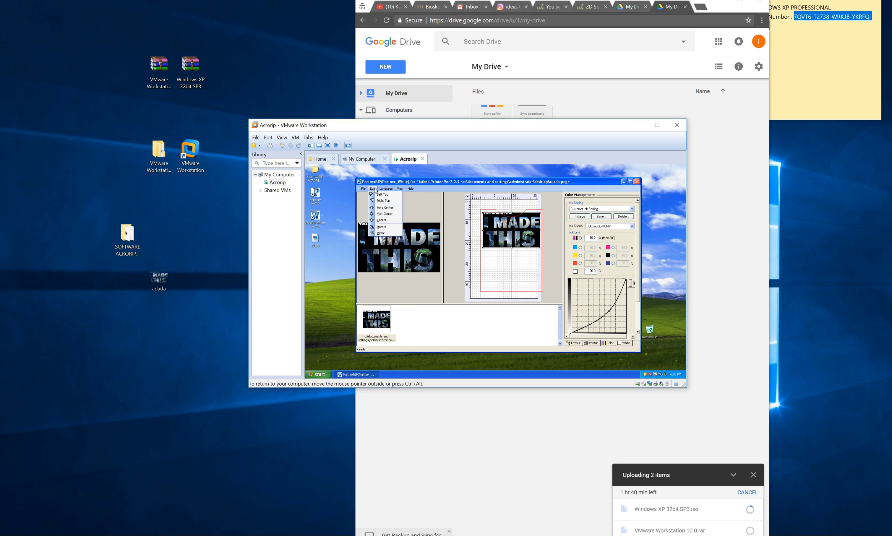
click(373, 190)
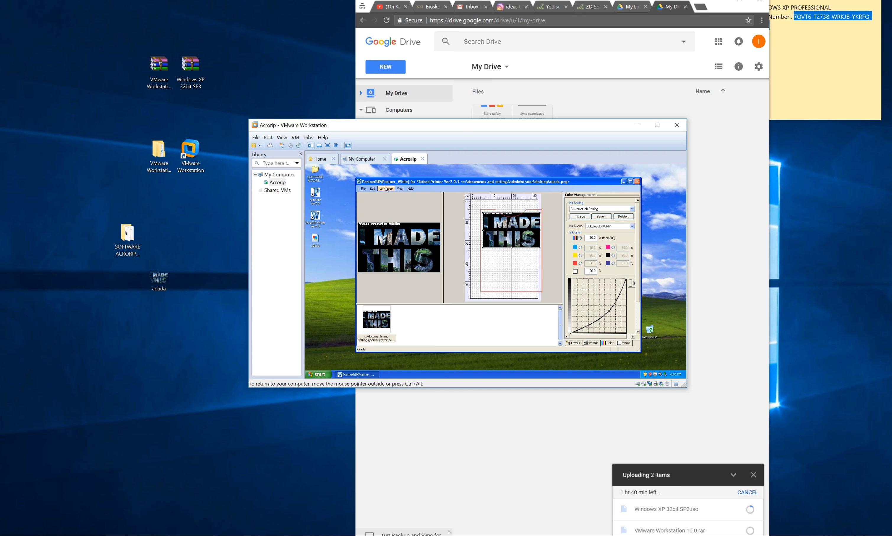
click(363, 188)
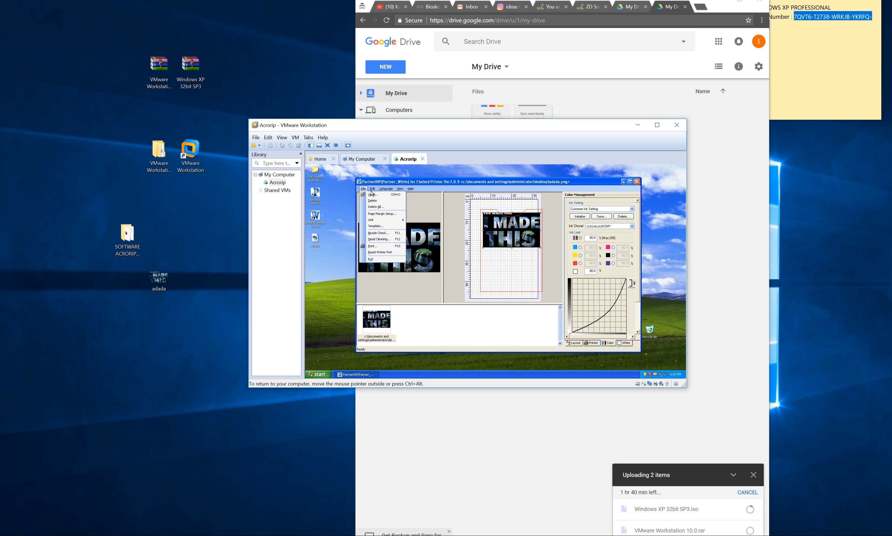
mouse_move(400, 189)
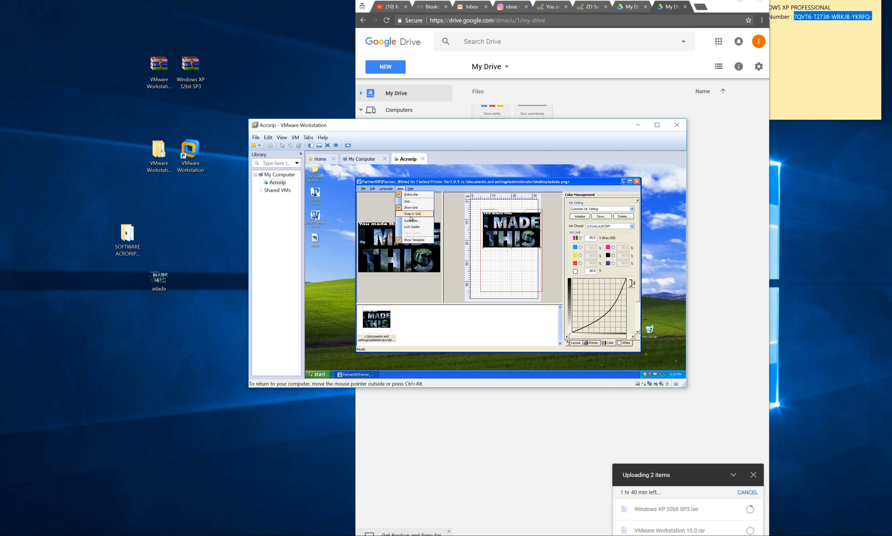
Open the template settings and set the template's Width to 31 cm and its Start X to 1 cm.
click(372, 188)
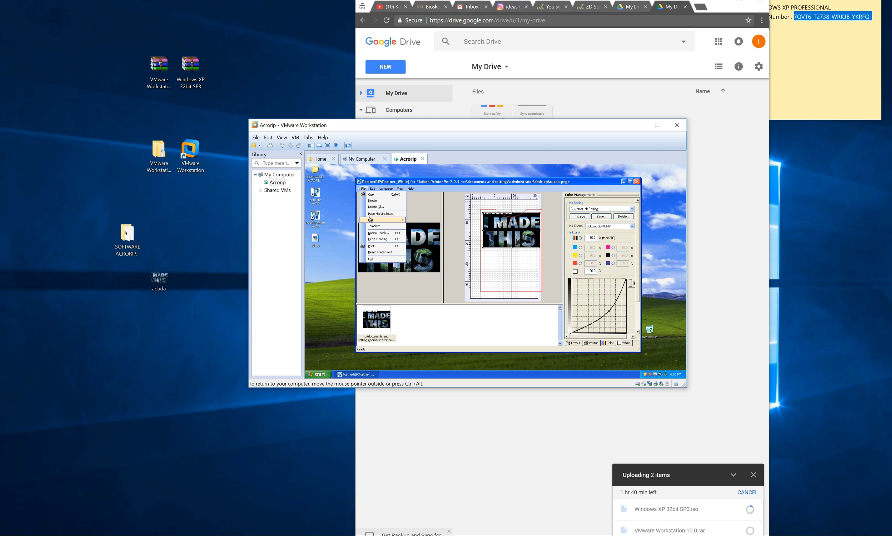
click(374, 226)
drag(434, 236, 453, 232)
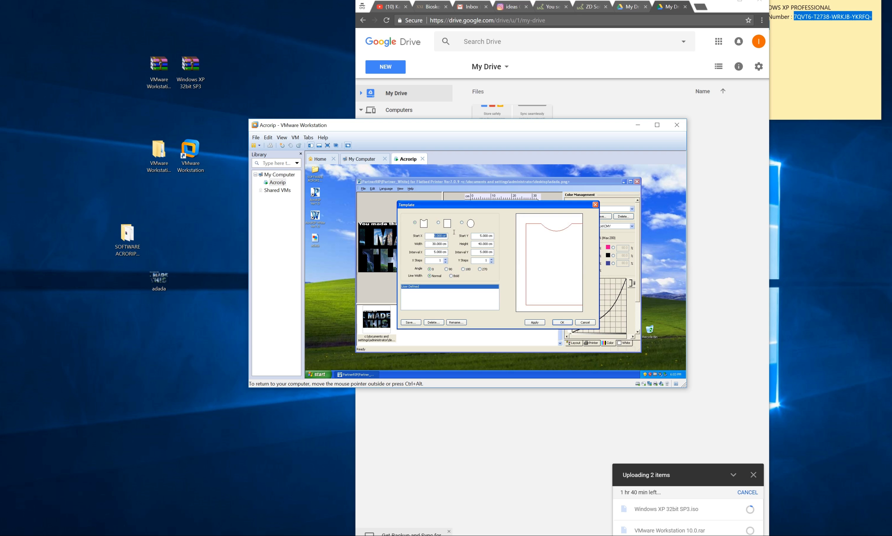
key(Tab)
text(31)
key(shift+Tab)
text(1)
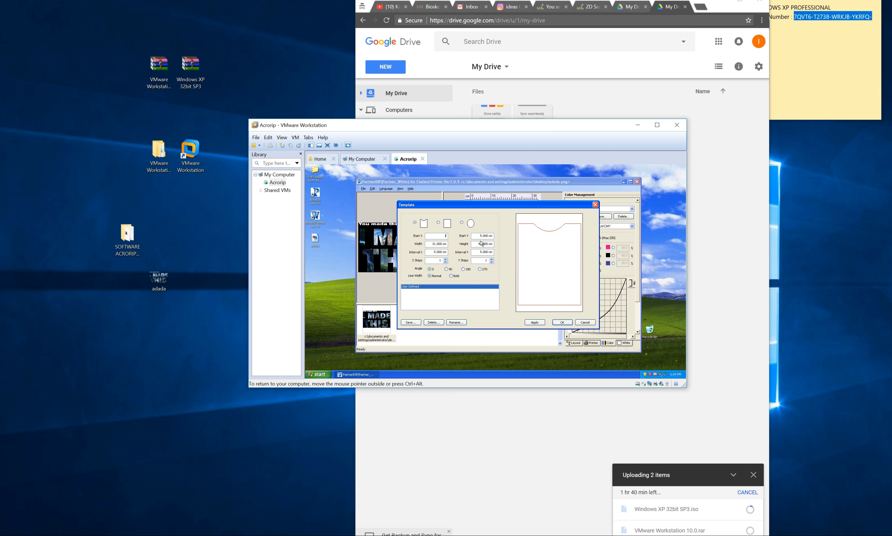
Set the template's Start X to 1.5 cm and its Start Y to 1 cm.
click(478, 237)
drag(478, 235, 493, 236)
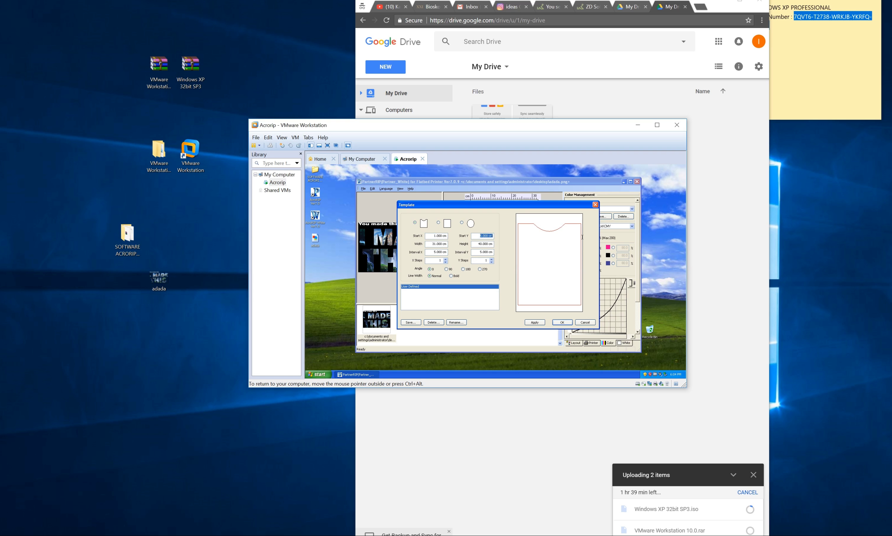
double_click(440, 236)
click(434, 236)
drag(433, 237, 459, 234)
text(1.5)
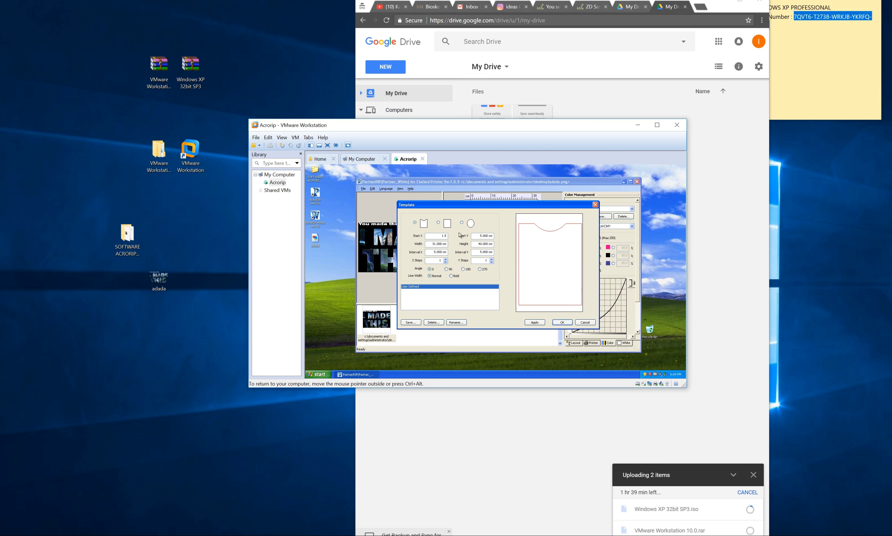
key(Tab)
key(End)
key(BackSpace)
key(BackSpace)
key(BackSpace)
key(BackSpace)
key(BackSpace)
key(BackSpace)
key(BackSpace)
key(BackSpace)
text(1)
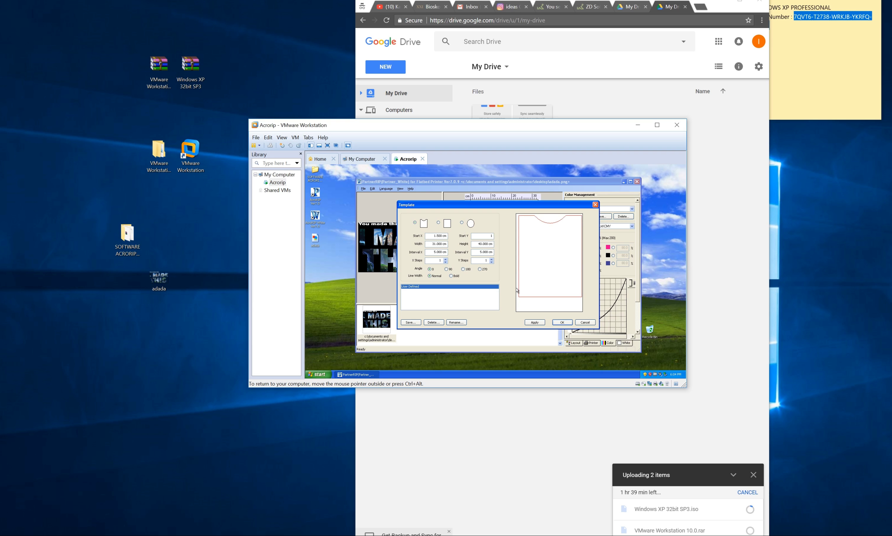
Save the template under the name A3+ and accept the template settings.
click(415, 325)
text(A3+)
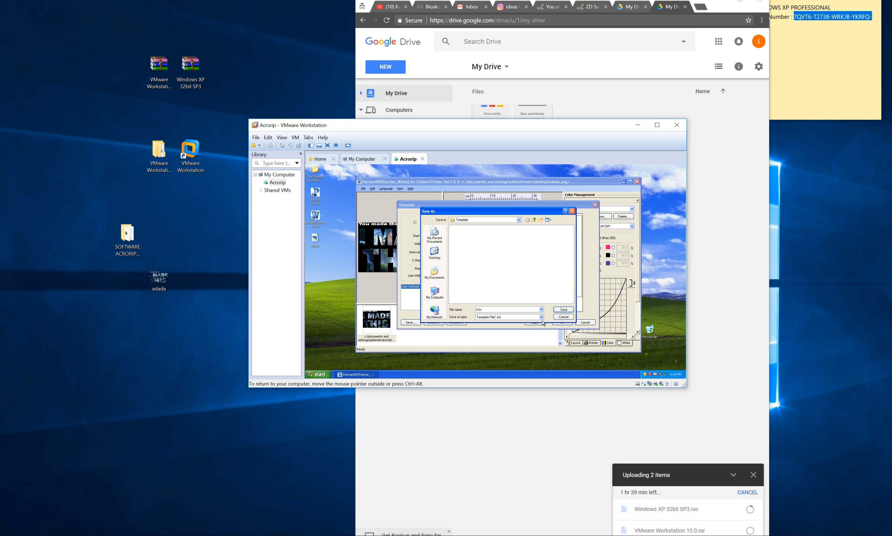
click(569, 309)
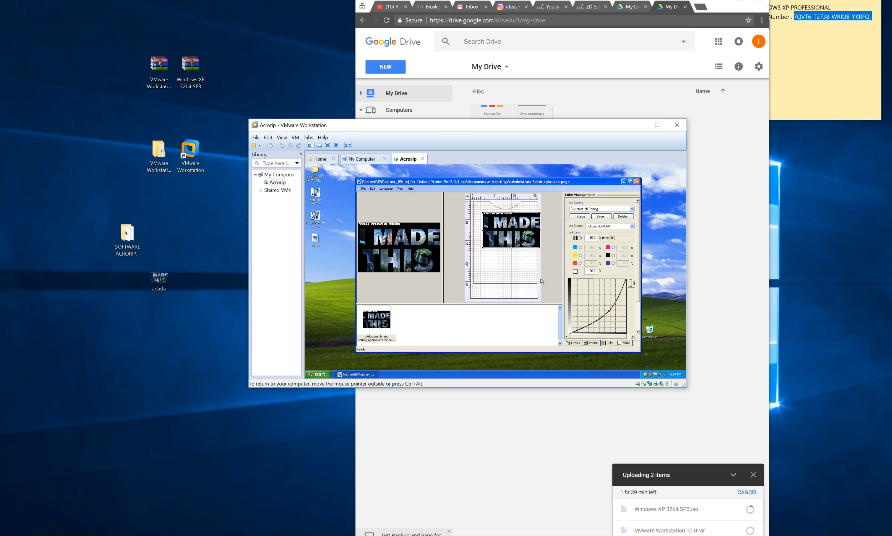
Move the adada image up to the top of the template outline on the page.
drag(523, 243, 515, 234)
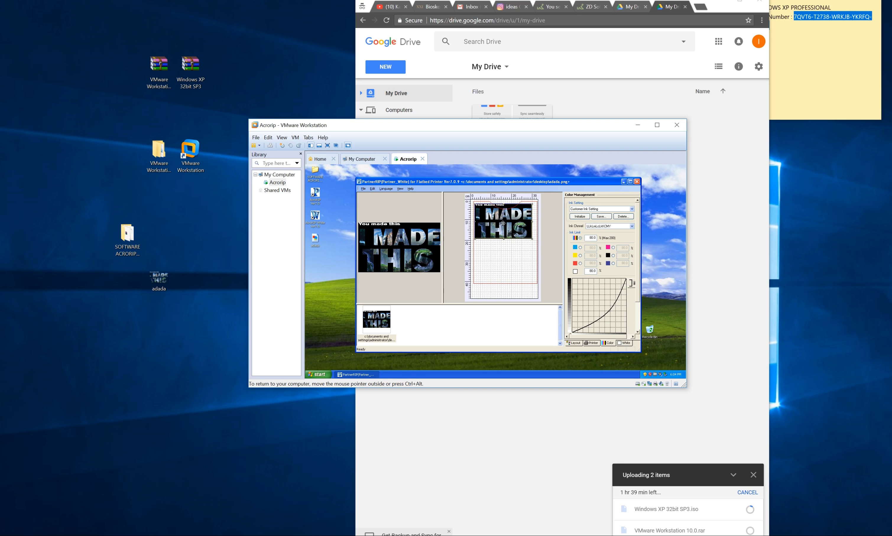
drag(502, 223, 502, 221)
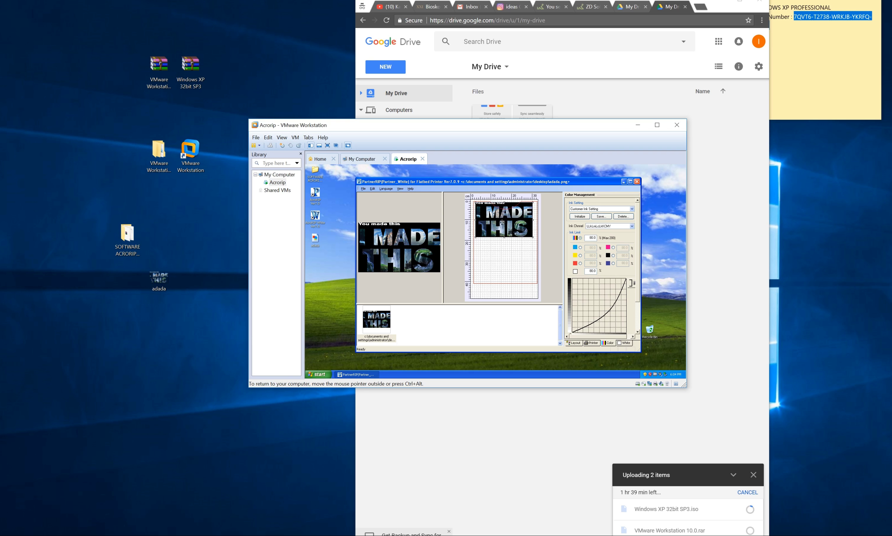